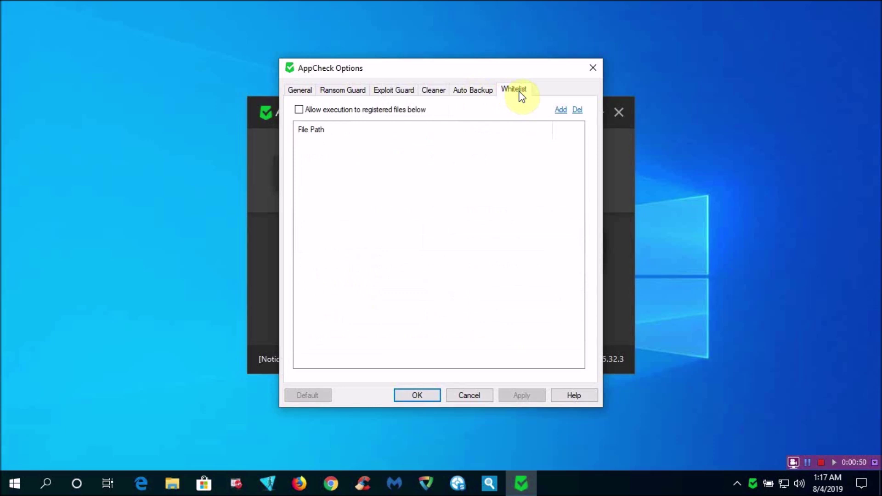
- Close the AppCheck options, view the prompt for emptying the Ransom Shelter without emptying it, and close AppCheck
left_click(435, 397)
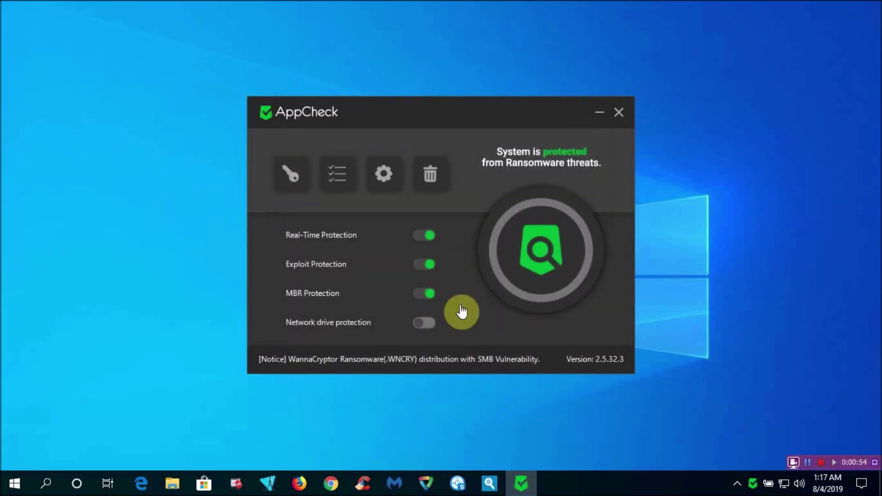
left_click(440, 185)
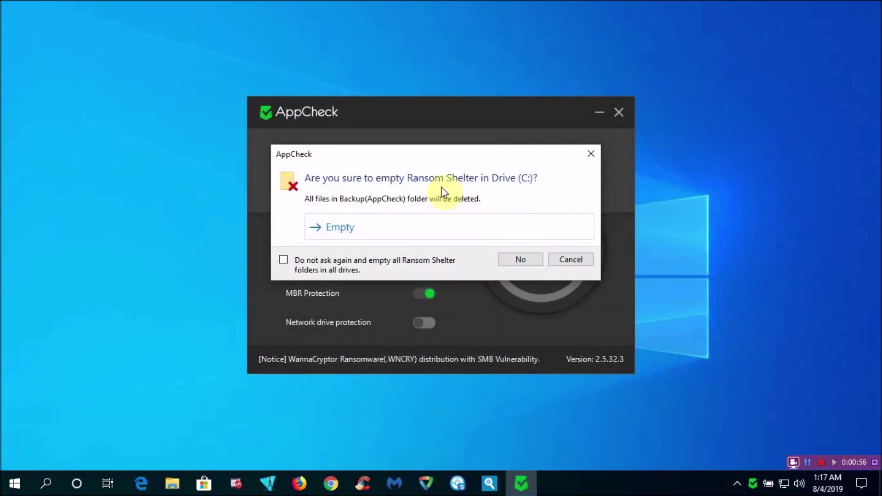
left_click(598, 155)
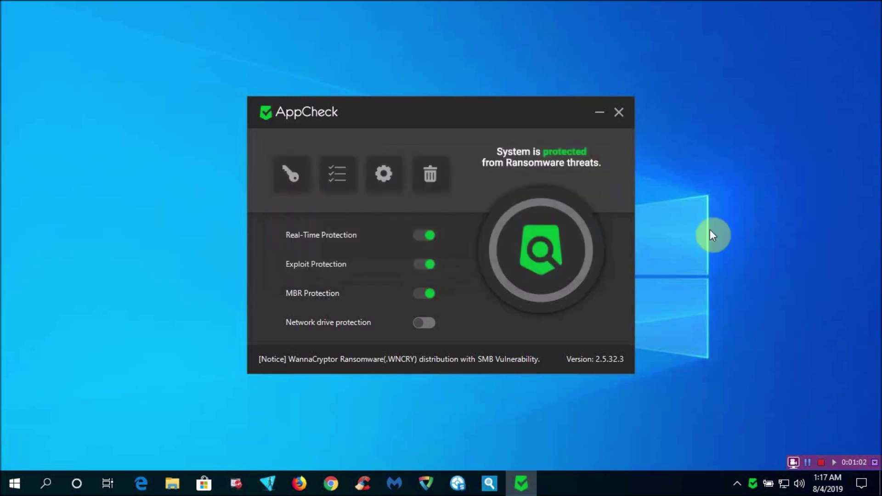
left_click(620, 113)
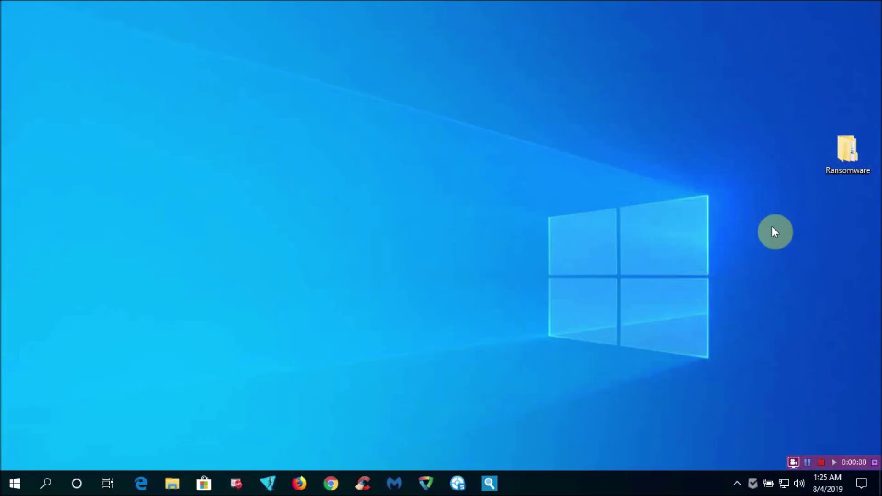
- Check the size and file count of the Ransomware desktop folder in its properties
left_click(843, 152)
right_click(842, 153)
left_click(771, 356)
left_click(728, 304)
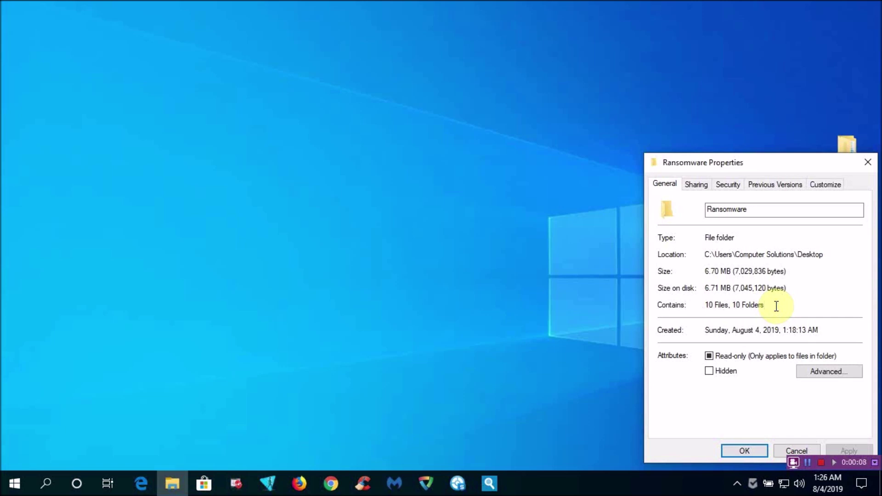
left_click(748, 451)
- Look through the Ransomware folder's samples and the files in Pictures and Documents, and close File Explorer
double_click(846, 148)
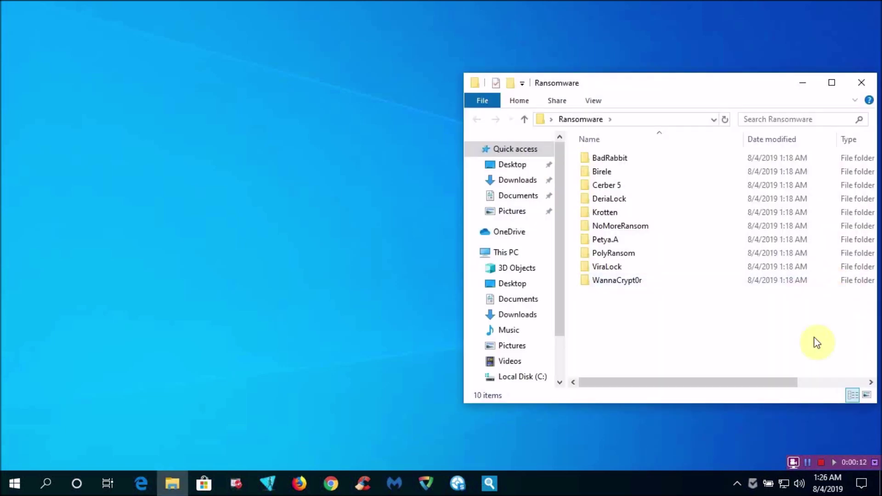
left_click(505, 220)
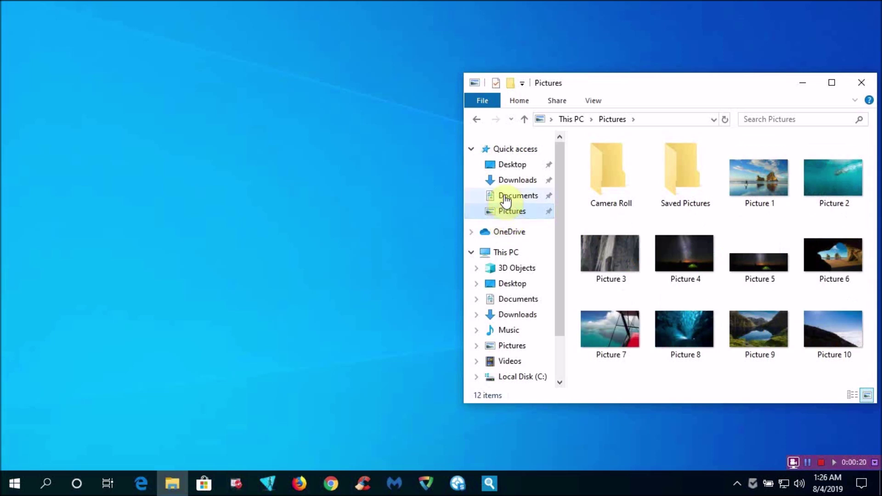
left_click(506, 200)
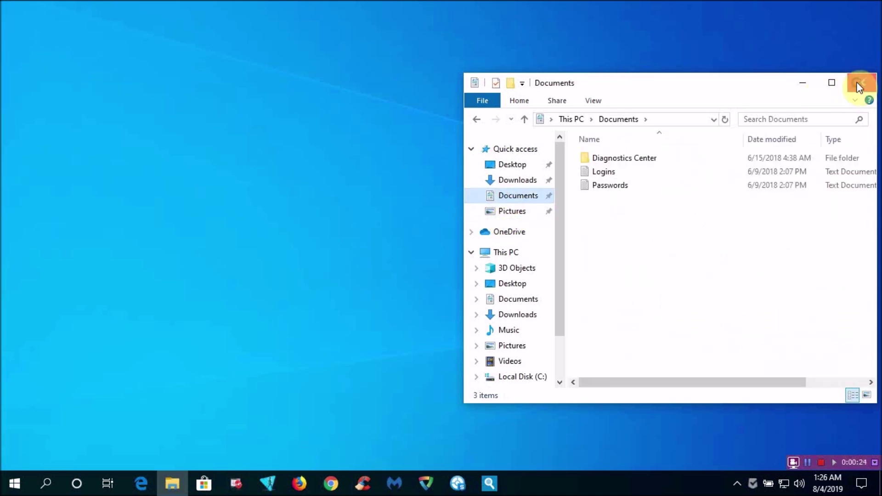
left_click(859, 84)
- Open the Ransomware folder from the desktop and launch COMODO KillSwitch
double_click(849, 148)
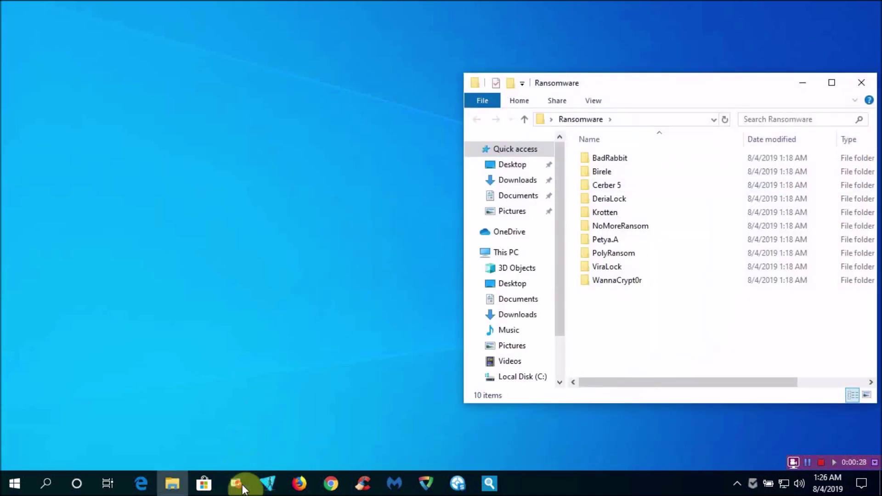
left_click(242, 486)
- Enable AppCheck's Real-Time Protection and close the AppCheck window
right_click(754, 482)
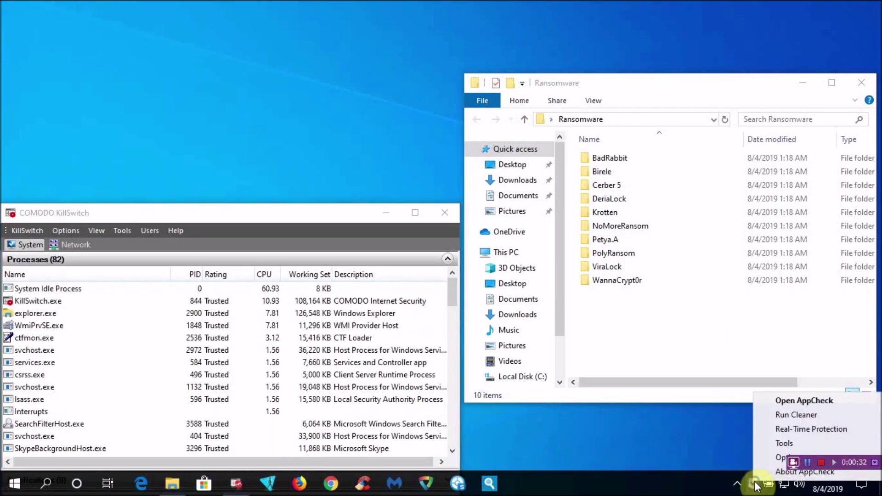
left_click(776, 428)
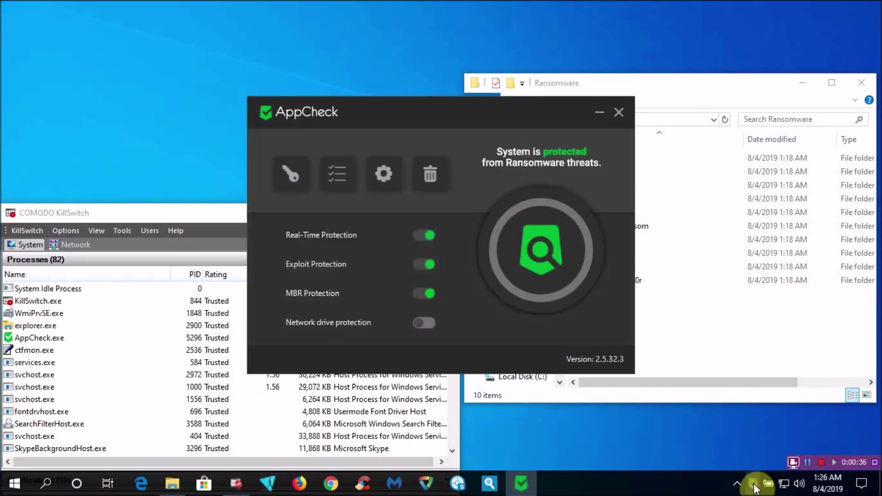
left_click(619, 113)
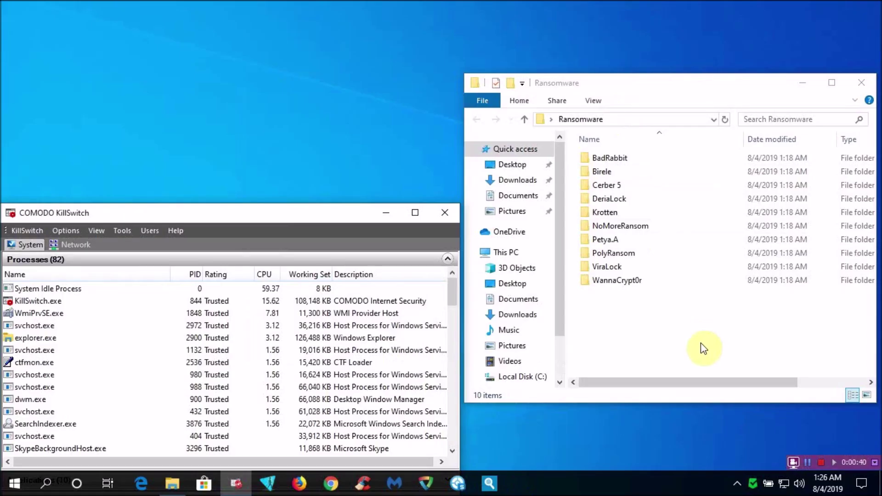
- Run the BadRabbit sample from its folder with permission to make changes, and dismiss the resulting notification
double_click(635, 161)
double_click(636, 161)
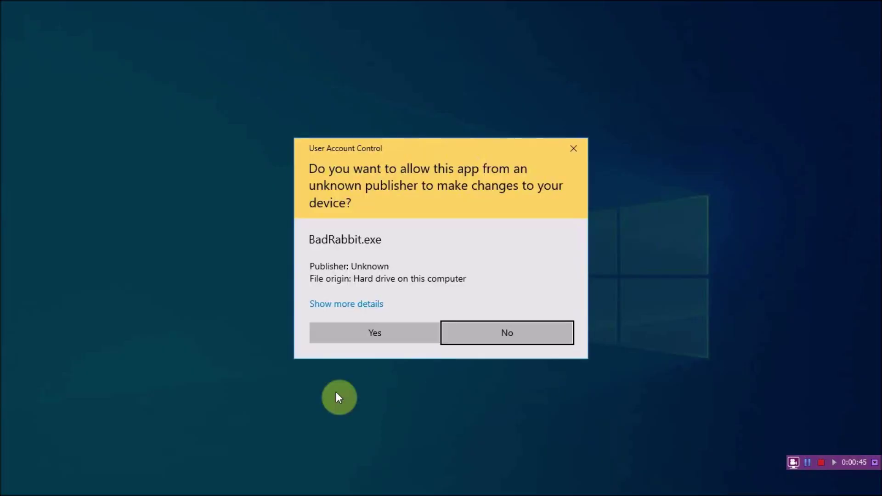
left_click(374, 331)
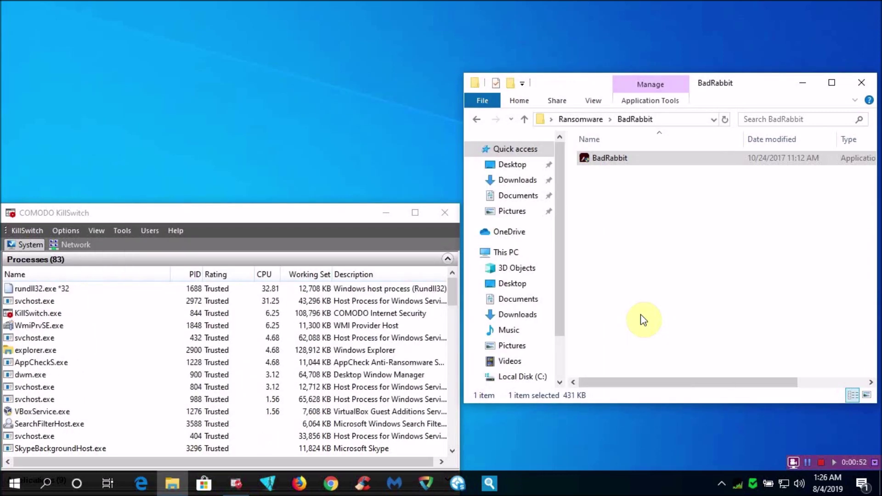
left_click(856, 415)
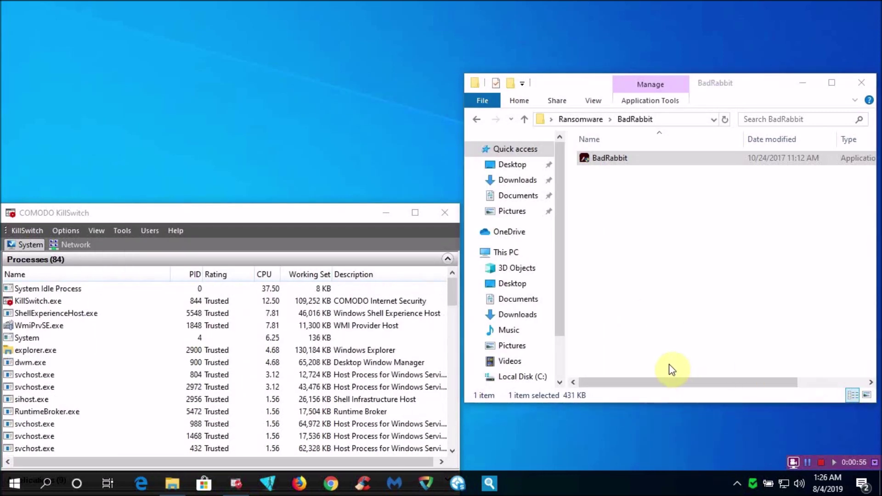
- Check the Pictures and Documents files for damage, and inspect the running processes in KillSwitch
left_click(512, 212)
left_click(520, 196)
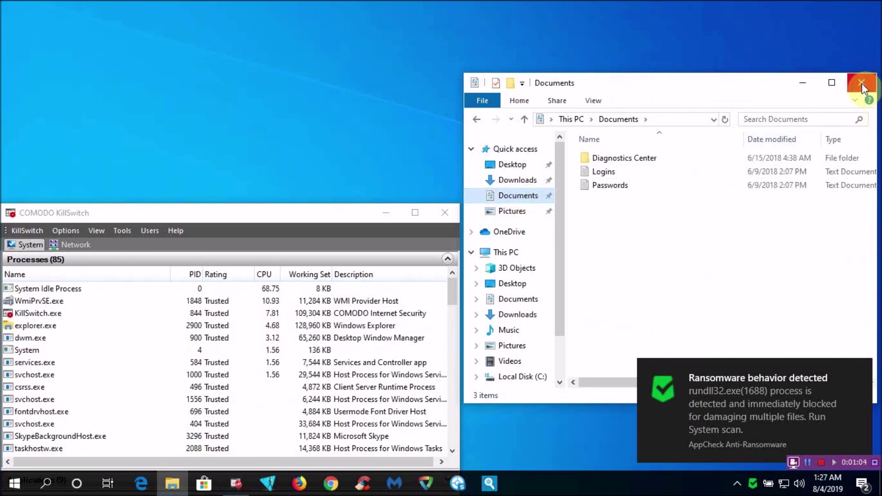
left_click(861, 84)
scroll(456, 318, "down", 3)
left_click_drag(456, 319, 455, 276)
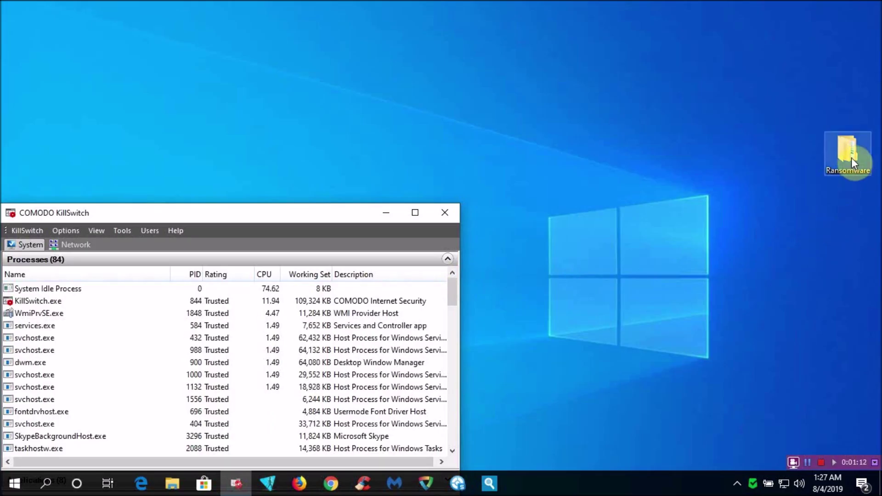
- Open the Birele sample folder inside the Ransomware folder
double_click(850, 157)
double_click(597, 173)
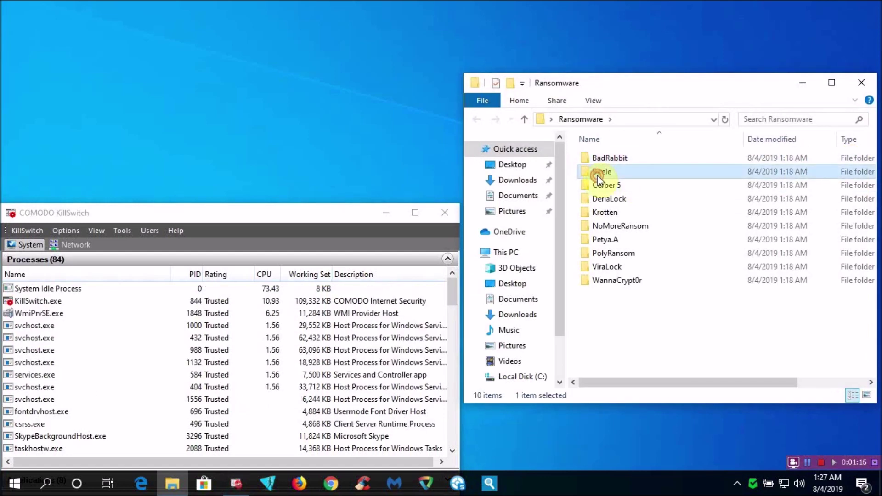
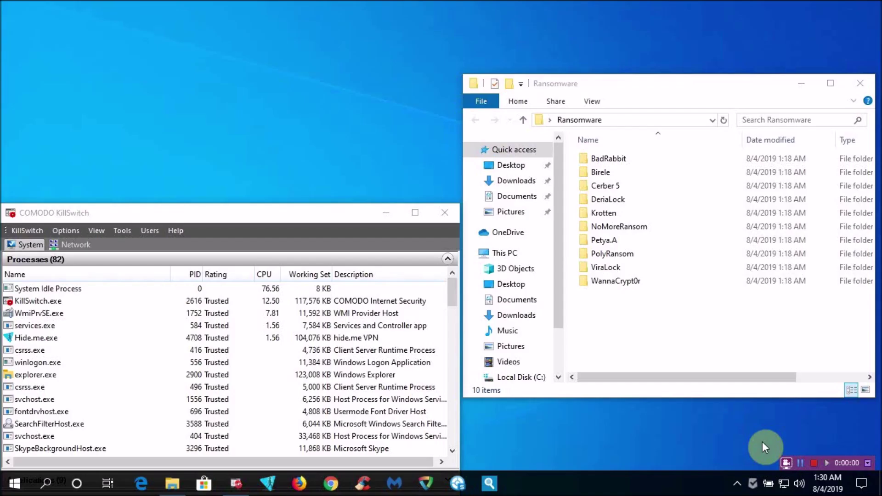
- Turn AppCheck's Real-Time Protection on for the next samples and close its window
right_click(753, 482)
left_click(811, 428)
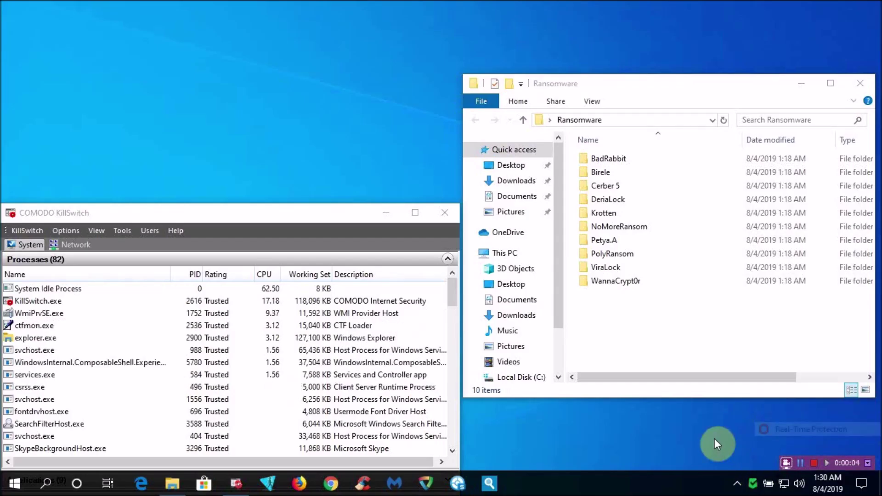
left_click(617, 115)
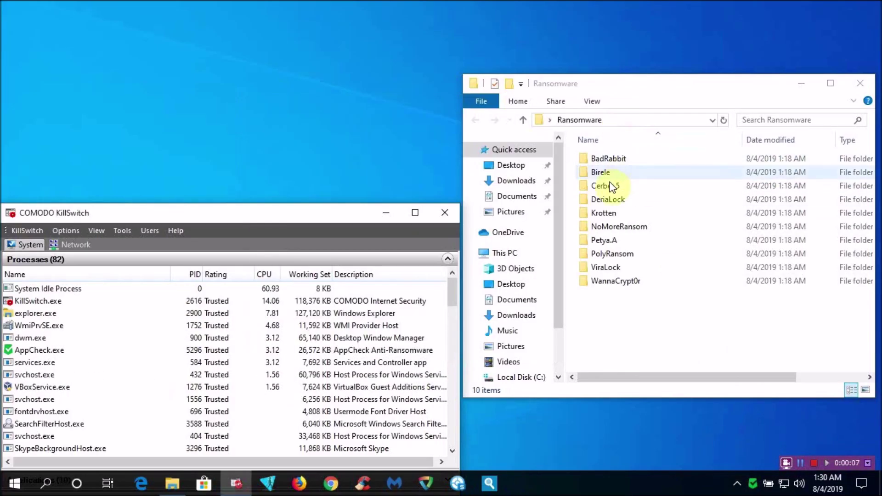
- Run the Cerber5 sample from the Cerber 5 folder and dismiss the AppCheck notification
double_click(611, 186)
left_click(600, 162)
double_click(600, 161)
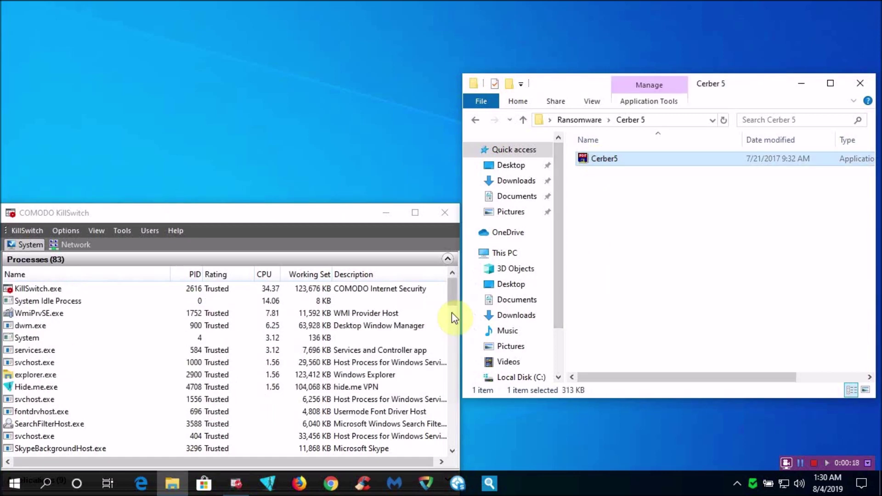
left_click(58, 331)
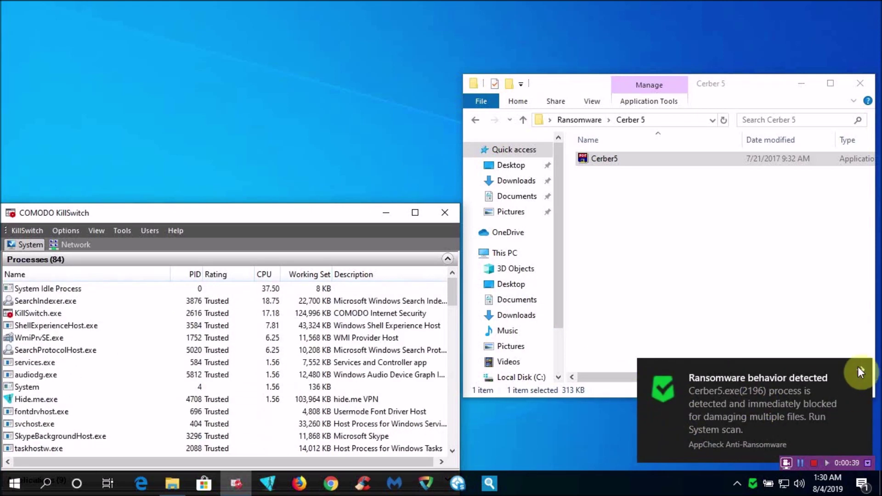
left_click(859, 369)
- Check the files in Pictures and Documents for damage from Cerber5, and close File Explorer
left_click(517, 213)
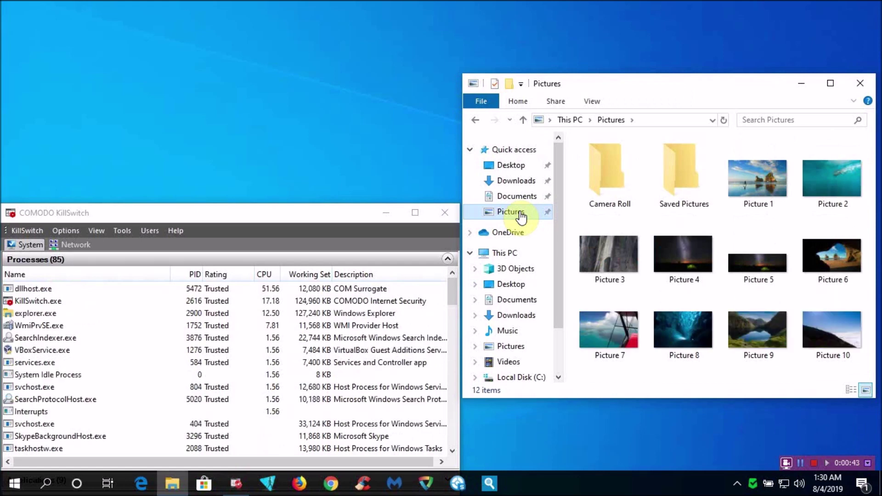
left_click(517, 196)
left_click(858, 85)
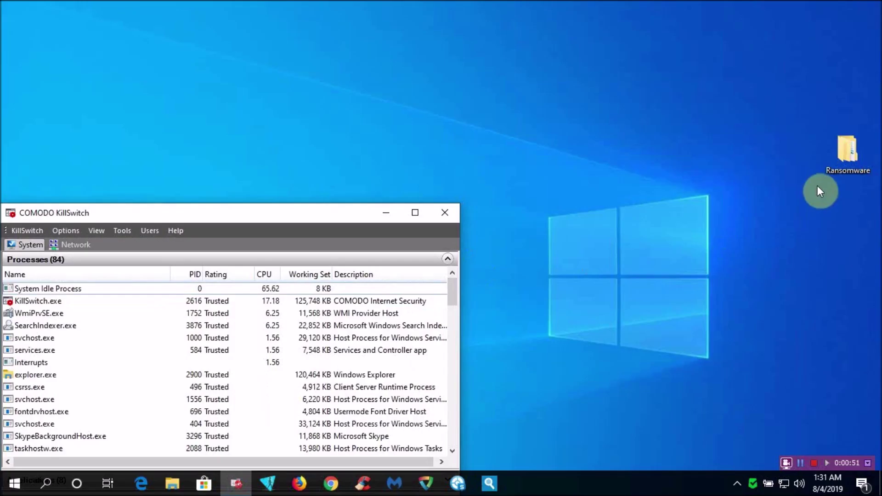
- Run the DeriaLock sample from the Ransomware folder, allowing it to proceed, and dismiss the AppCheck notification
double_click(846, 152)
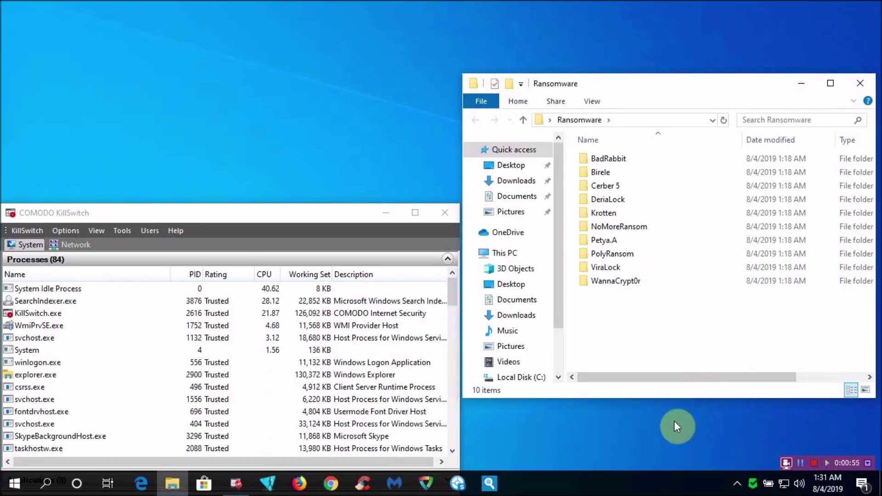
double_click(610, 200)
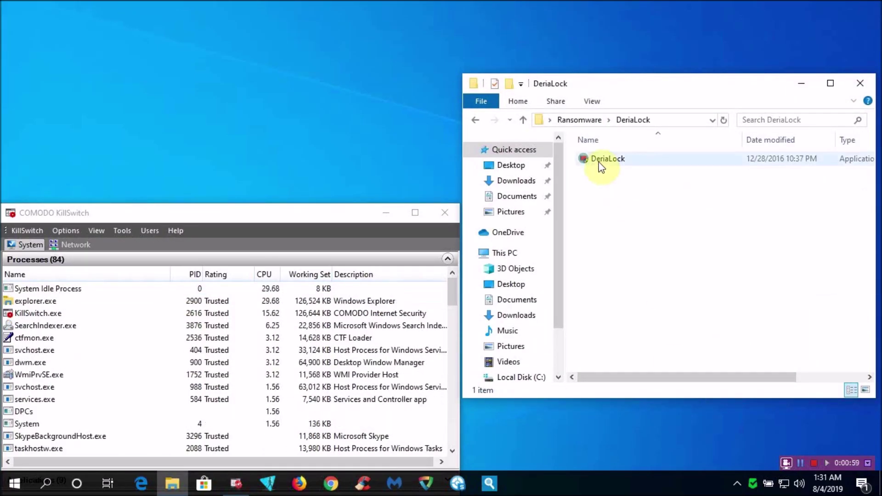
double_click(599, 164)
left_click(370, 328)
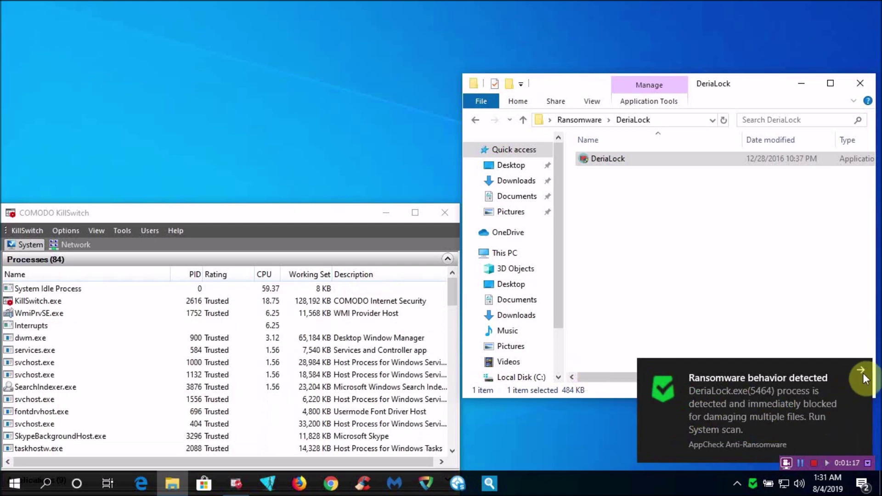
left_click(862, 373)
- Check Pictures and Documents for damage from DeriaLock, and inspect the KillSwitch process list
left_click(511, 211)
left_click(523, 197)
left_click(859, 83)
left_click_drag(453, 299, 463, 271)
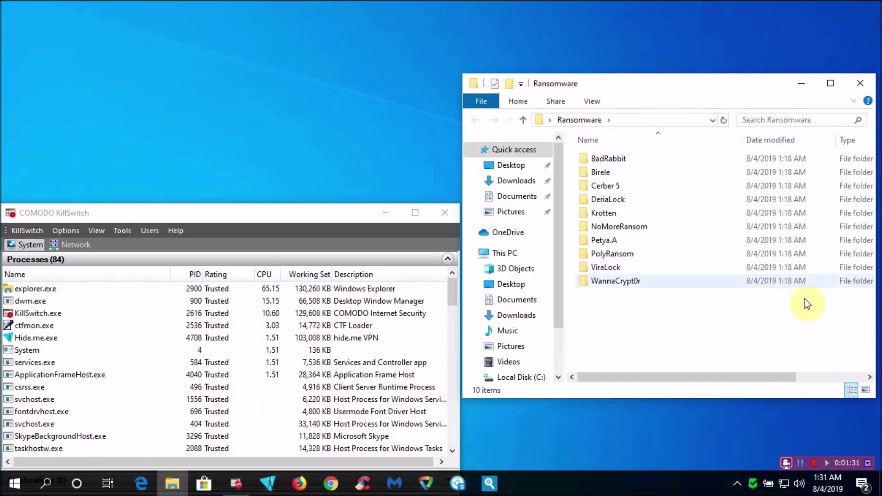
- Run the Krotten sample from the Ransomware folder, and rerun it using compatibility settings
left_click(676, 440)
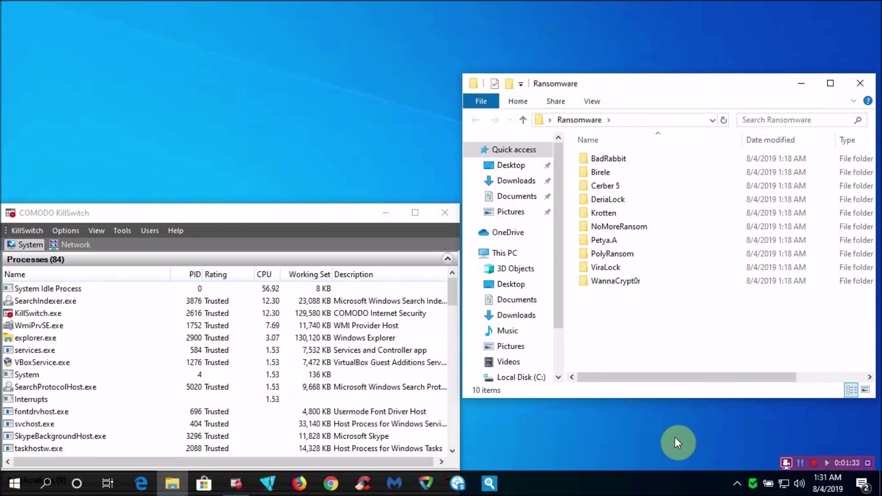
double_click(602, 214)
left_click(601, 161)
double_click(602, 164)
left_click(532, 284)
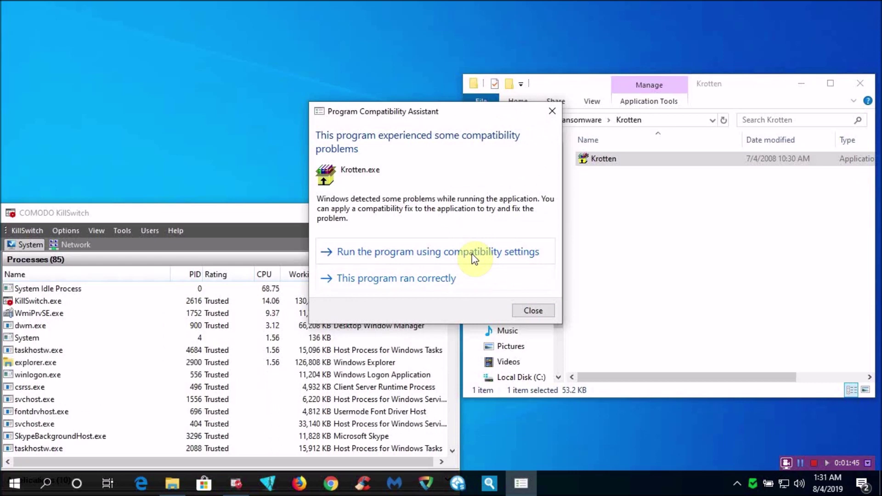
left_click(473, 254)
key("Return")
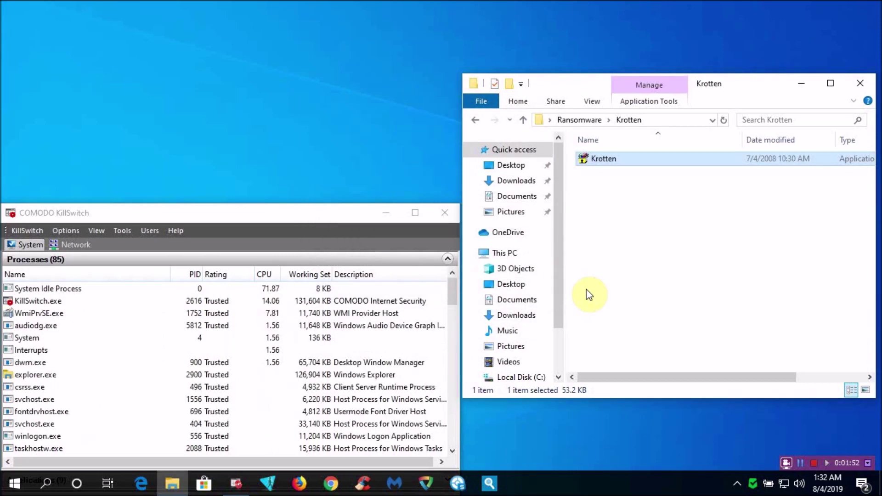
- Inspect the process list and the Documents files after running Krotten, and put the File Explorer window away
mouse_move(452, 294)
left_mouse_down()
mouse_move(448, 325)
mouse_move(455, 293)
left_mouse_up()
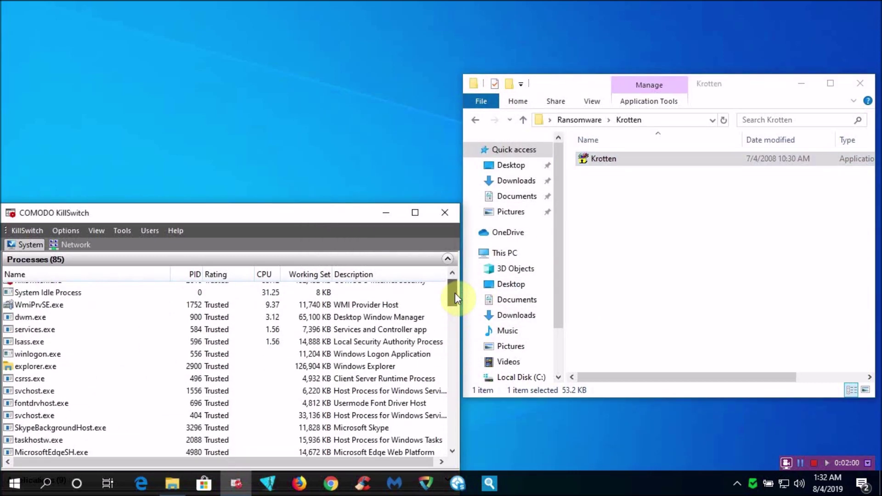
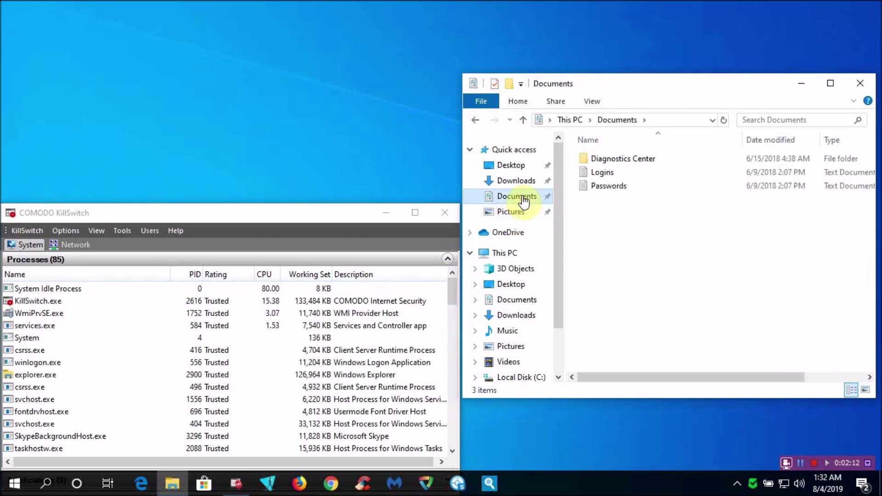
left_click(806, 87)
scroll(456, 318, "down", 4)
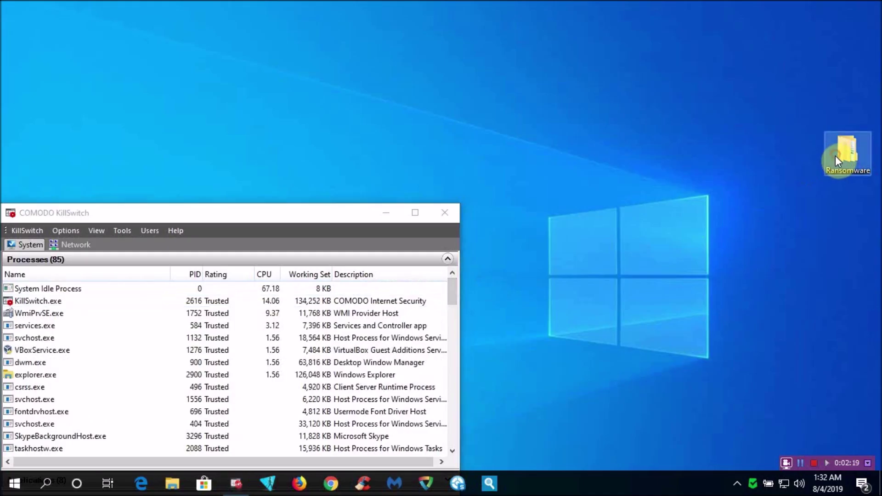
- Run the NoMoreRansom sample from the Ransomware folder, look over the process list, and launch the sample again
key("alt+Tab")
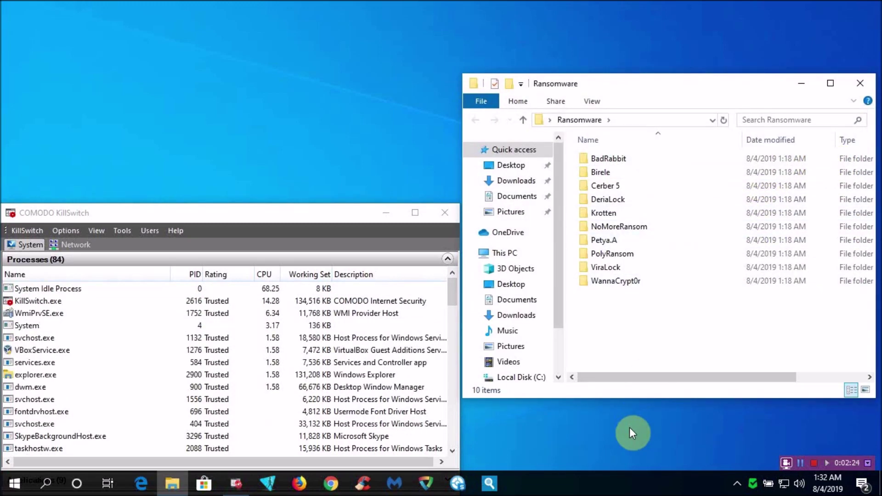
double_click(643, 225)
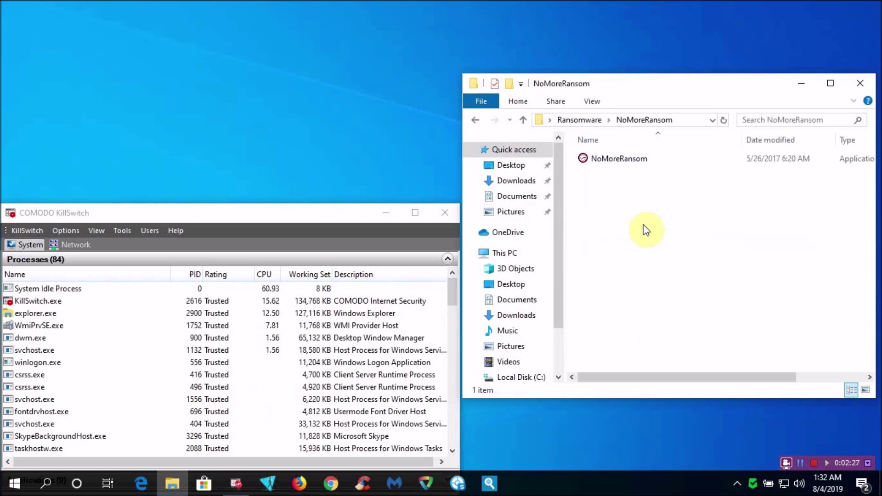
double_click(610, 164)
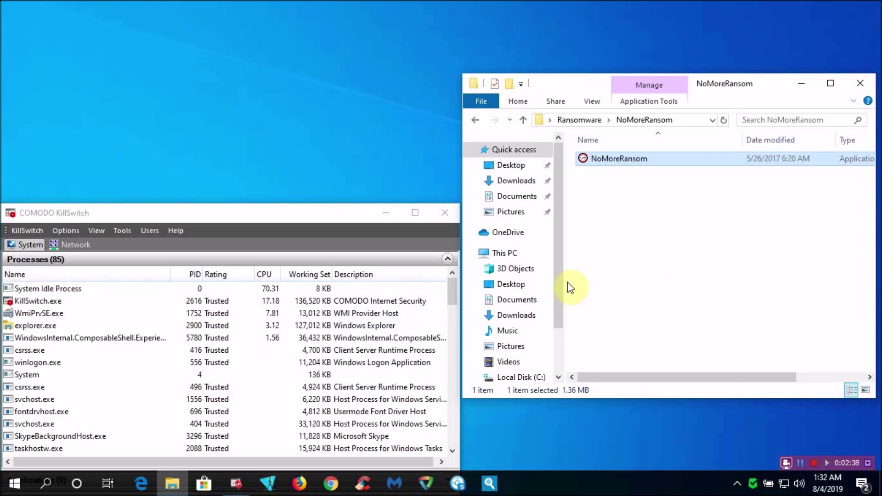
left_click(452, 317)
double_click(616, 158)
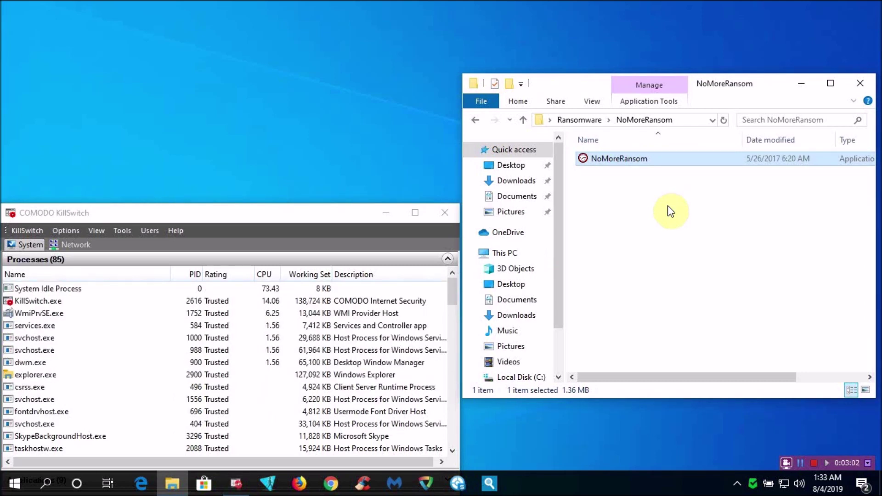
- Check Pictures and Documents for damage from NoMoreRansom, close File Explorer, and inspect the KillSwitch process list
left_click(528, 214)
left_click(529, 197)
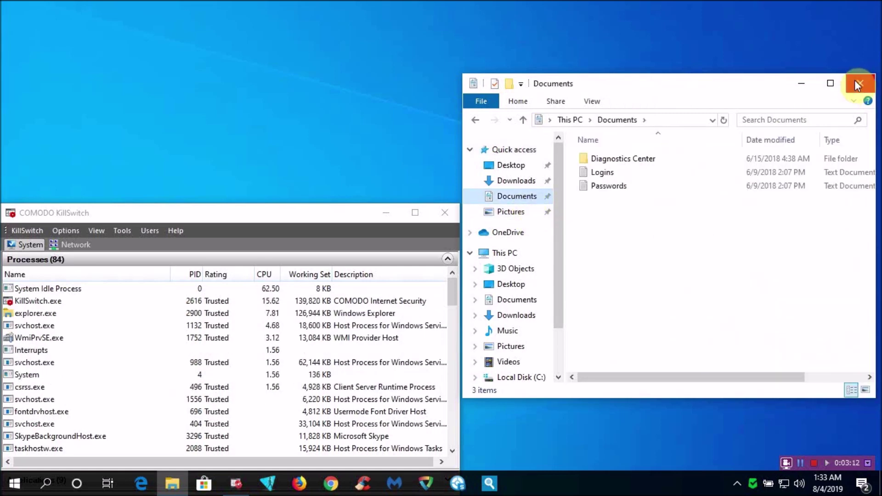
left_click(859, 83)
left_click_drag(456, 313, 509, 273)
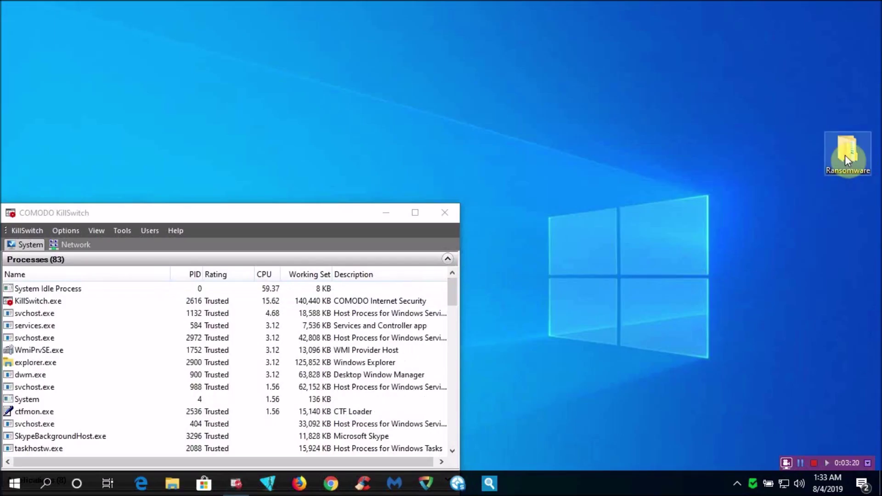
- Run the Petya.A sample, allowing it to make changes, and check Pictures, Documents and the process list for damage
double_click(845, 155)
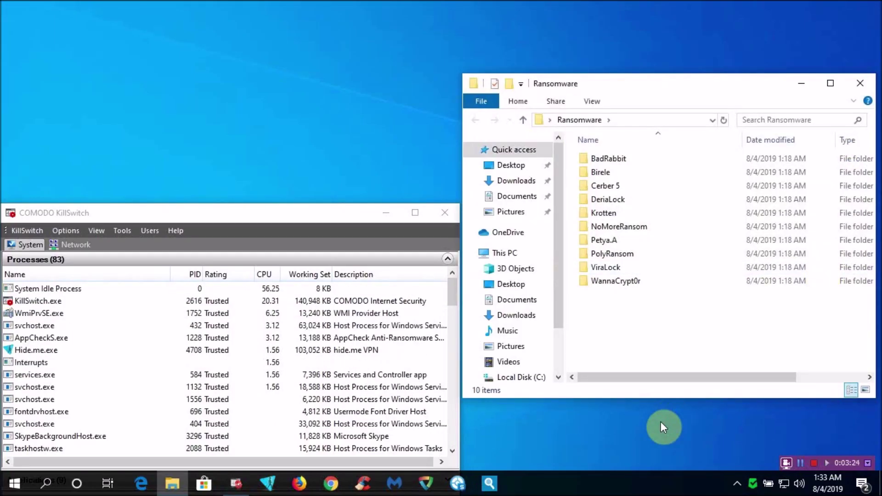
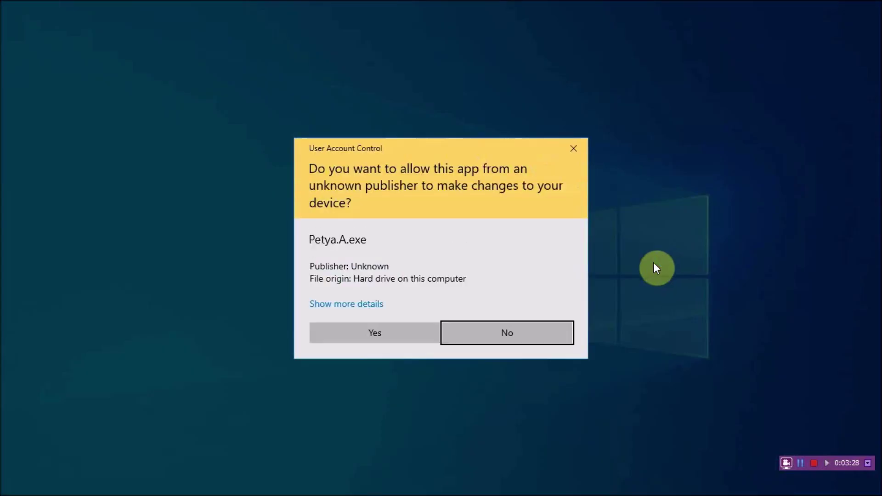
left_click(409, 333)
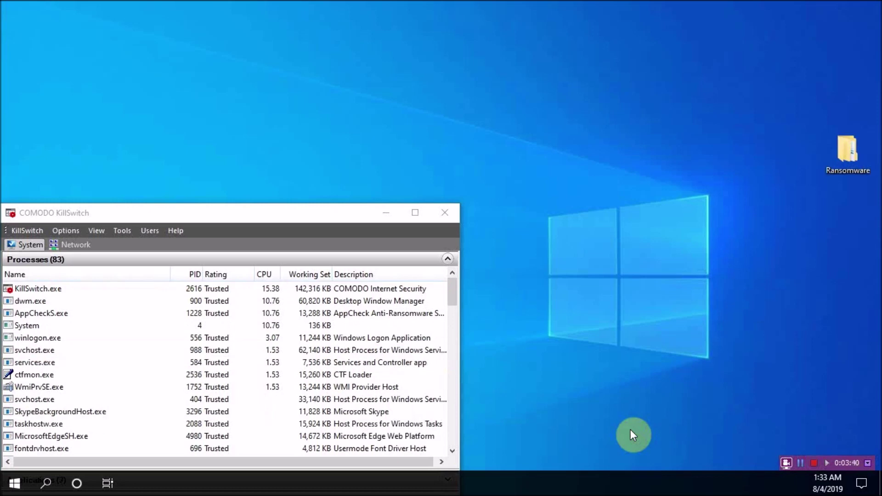
double_click(848, 155)
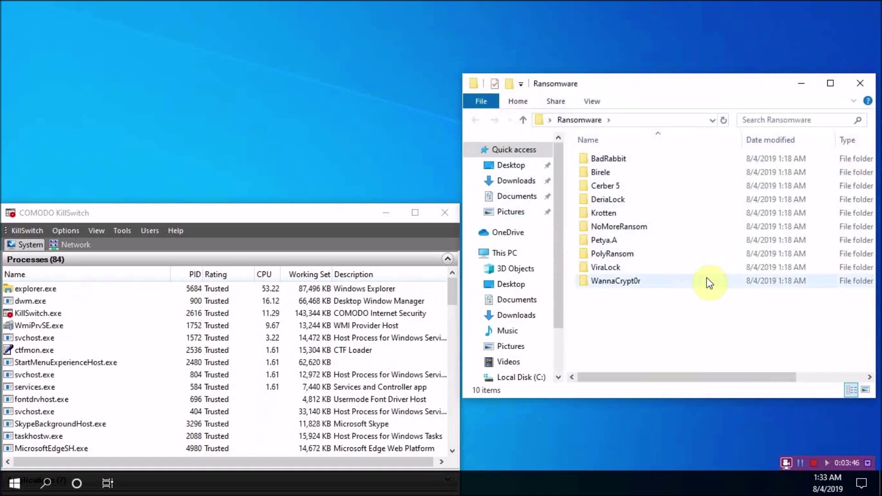
left_click(520, 212)
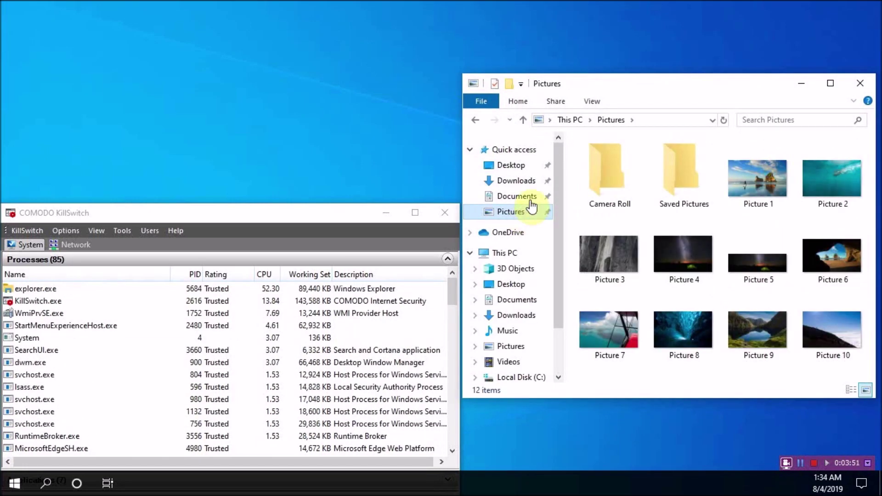
left_click(532, 198)
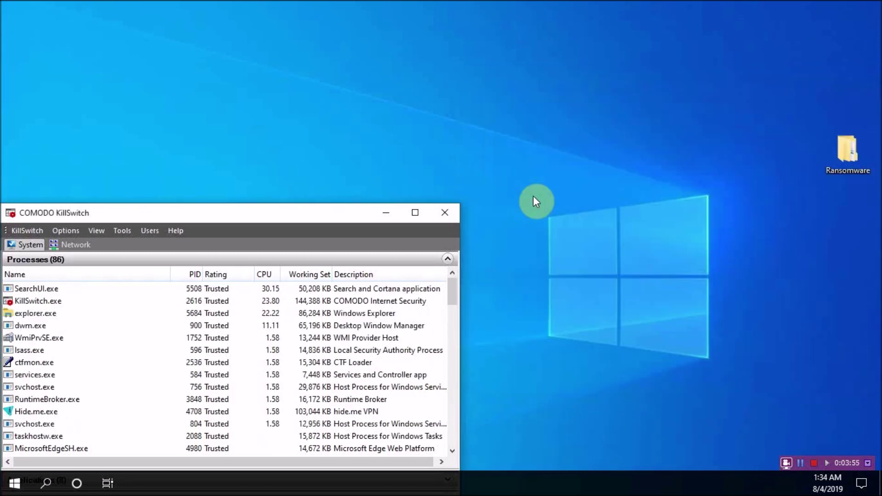
mouse_move(454, 292)
left_mouse_down()
mouse_move(458, 327)
mouse_move(467, 285)
left_mouse_up()
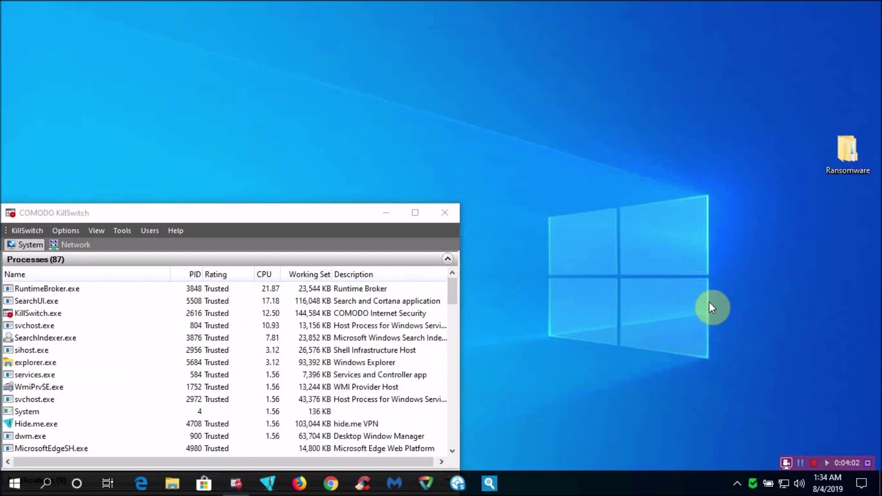
- Reopen the Ransomware folder and run the PolyRansom sample after looking over the running processes
double_click(848, 159)
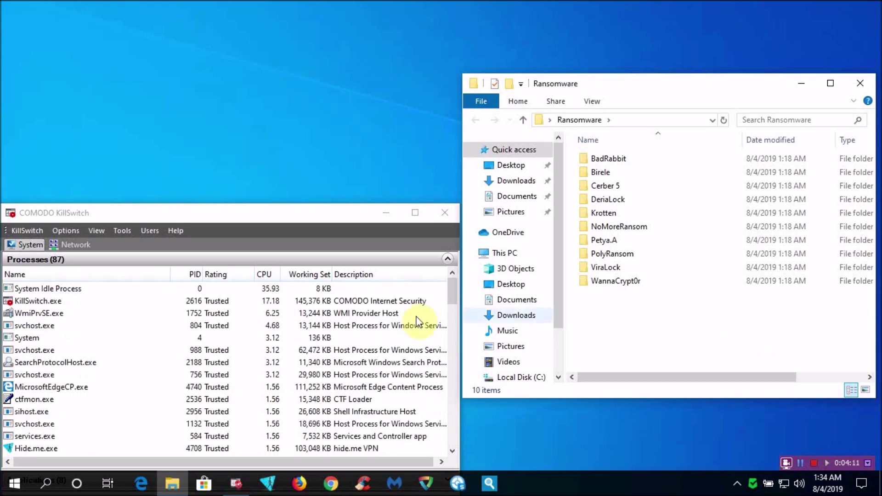
left_click_drag(451, 299, 468, 256)
double_click(645, 253)
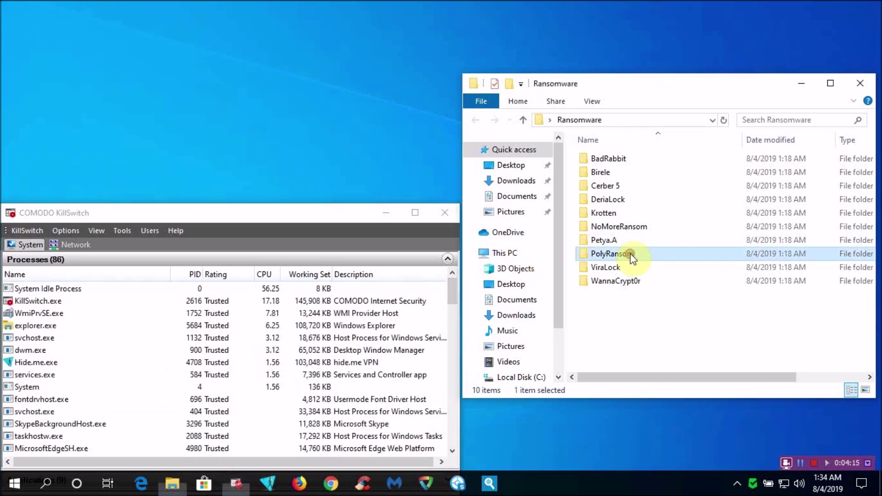
left_click(612, 161)
double_click(612, 162)
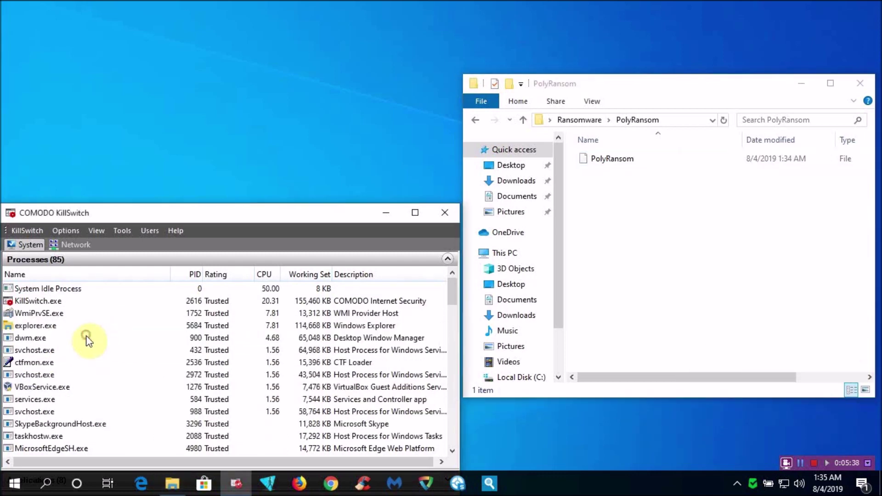
- Check Pictures and Documents for damage from PolyRansom, close File Explorer, and inspect the KillSwitch process list
left_click(524, 121)
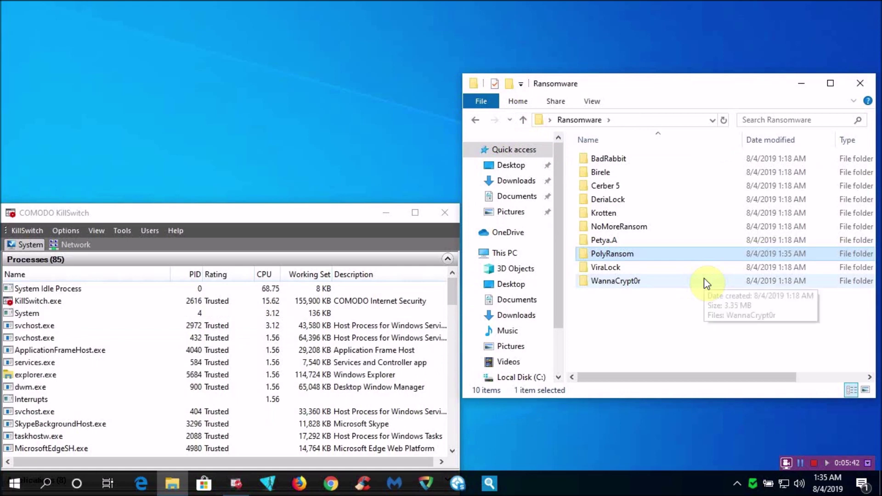
left_click(528, 213)
left_click(531, 202)
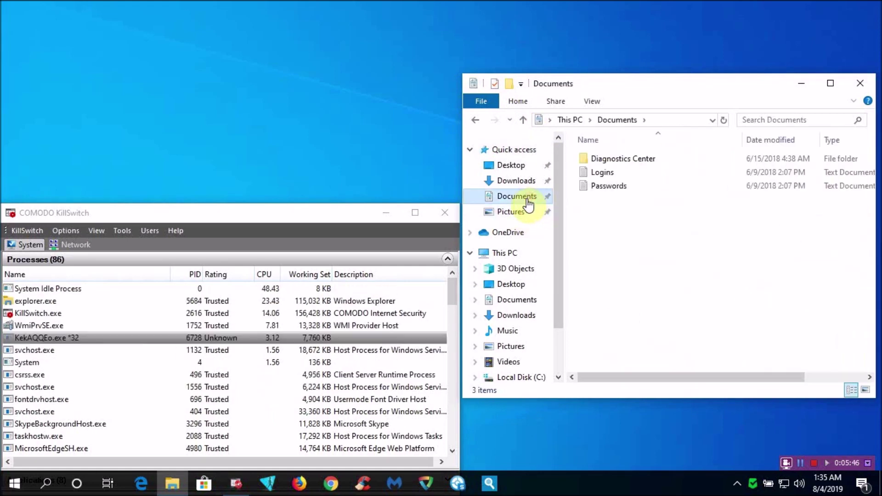
left_click(860, 83)
mouse_move(453, 296)
left_mouse_down()
mouse_move(453, 324)
mouse_move(458, 284)
left_mouse_up()
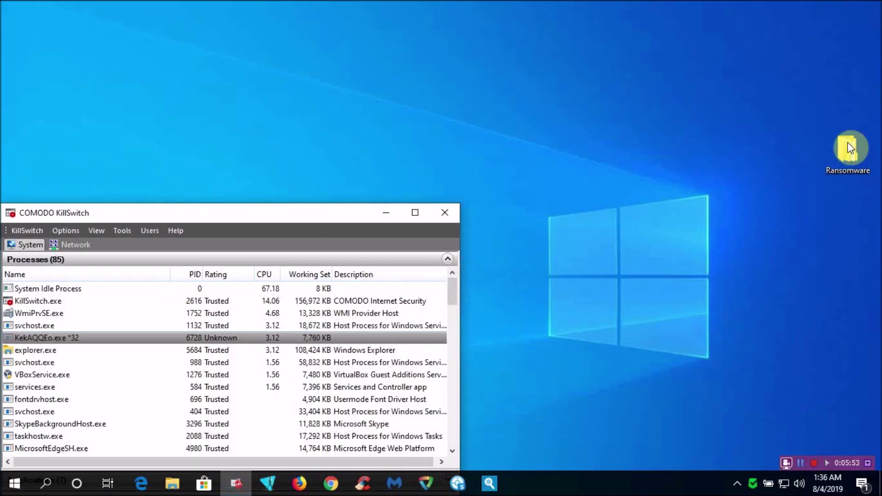
- Run the ViraLock sample from the Ransomware folder
double_click(847, 142)
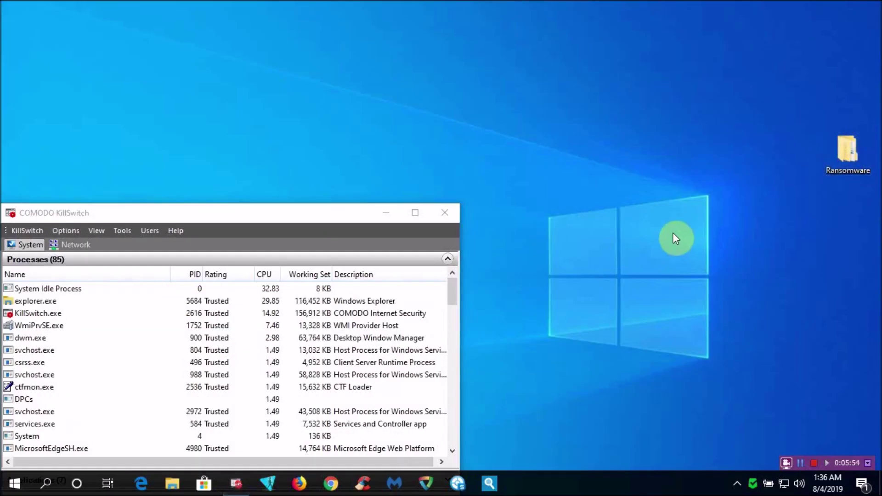
double_click(643, 267)
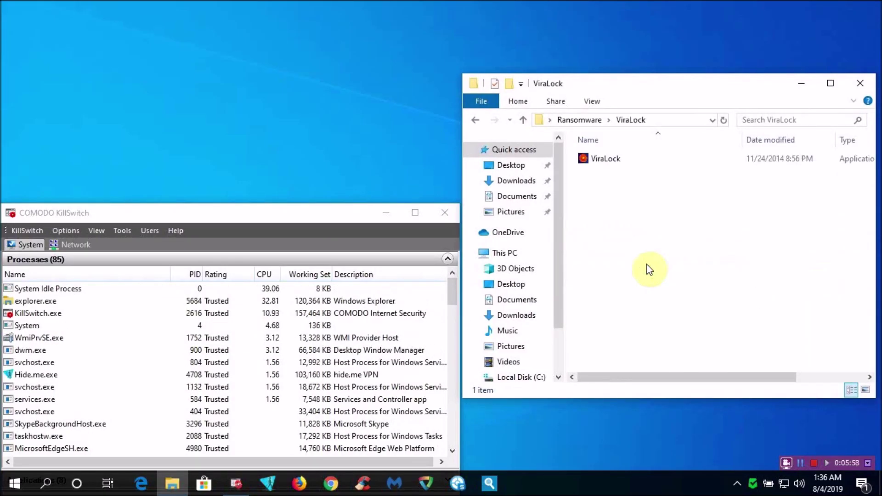
double_click(600, 159)
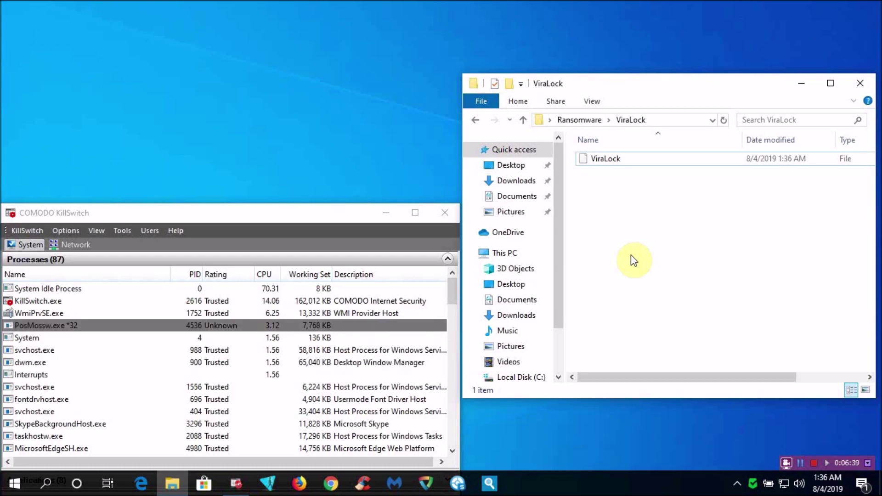
- Check Pictures and Documents for damage from ViraLock, close File Explorer, and inspect the KillSwitch process list
left_click(517, 212)
left_click(517, 196)
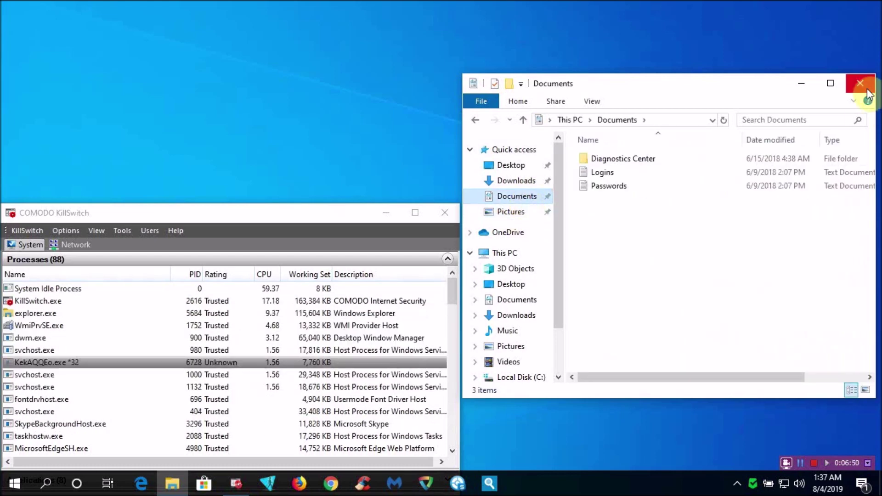
left_click(863, 85)
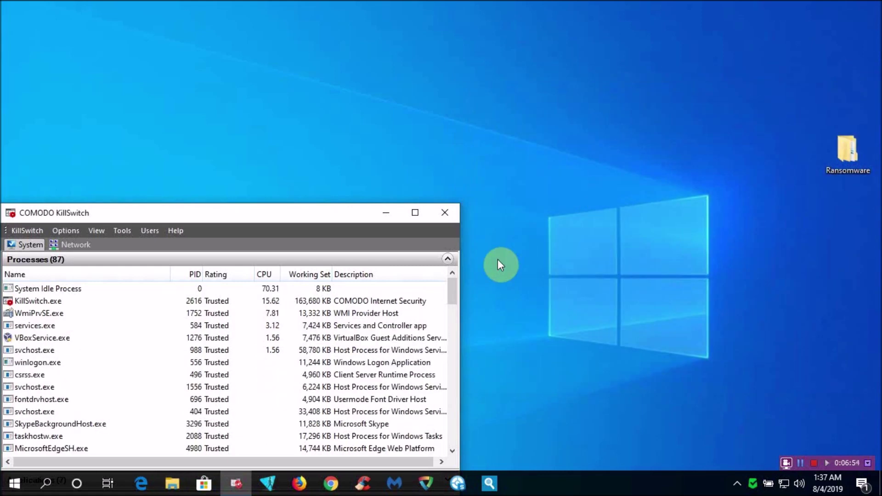
left_click(451, 290)
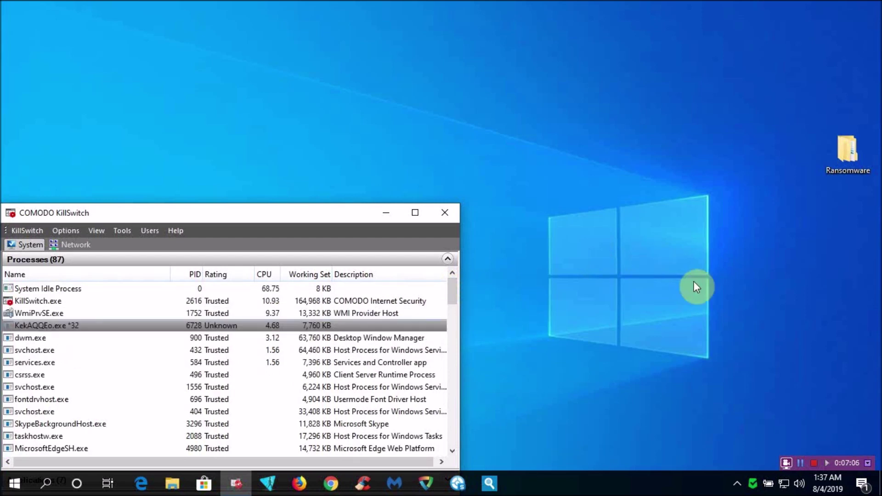
- Run the WannaCrypt0r sample from the Ransomware folder and dismiss the AppCheck notification
left_click(843, 150)
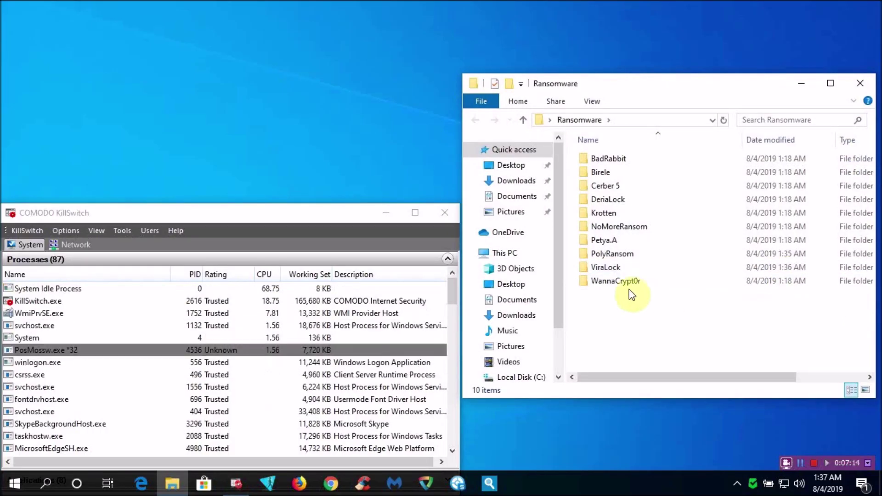
double_click(626, 281)
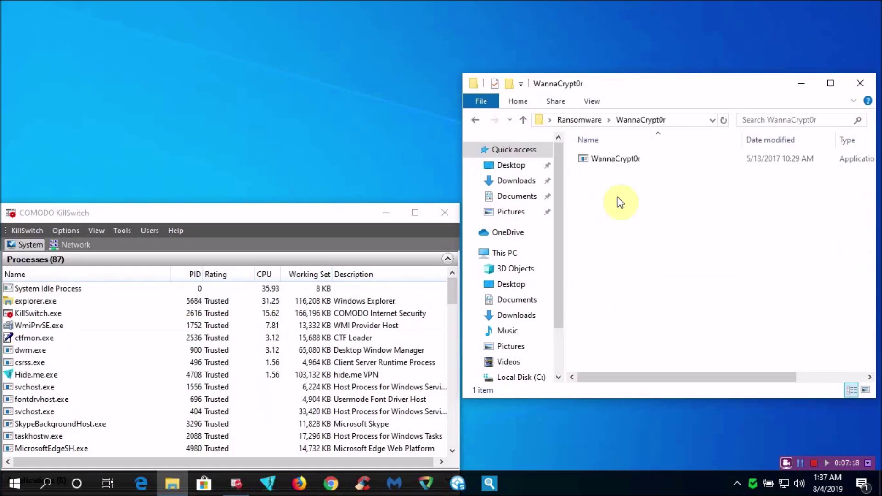
double_click(610, 161)
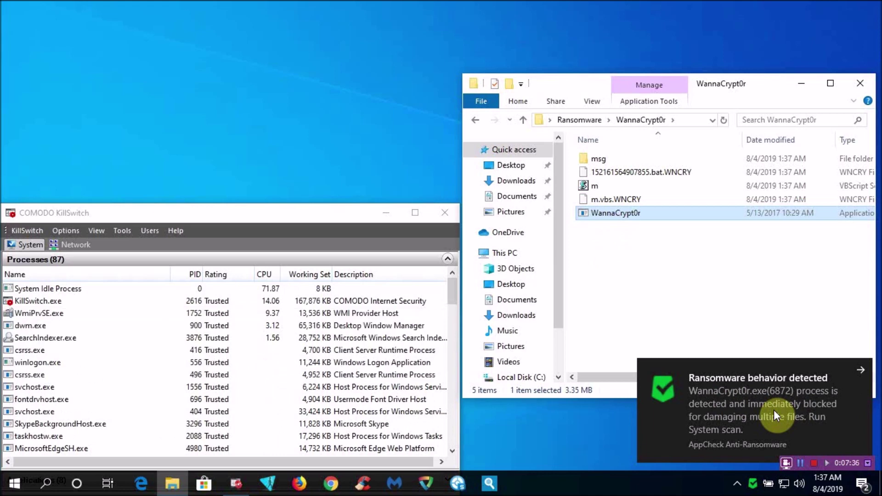
left_click(861, 370)
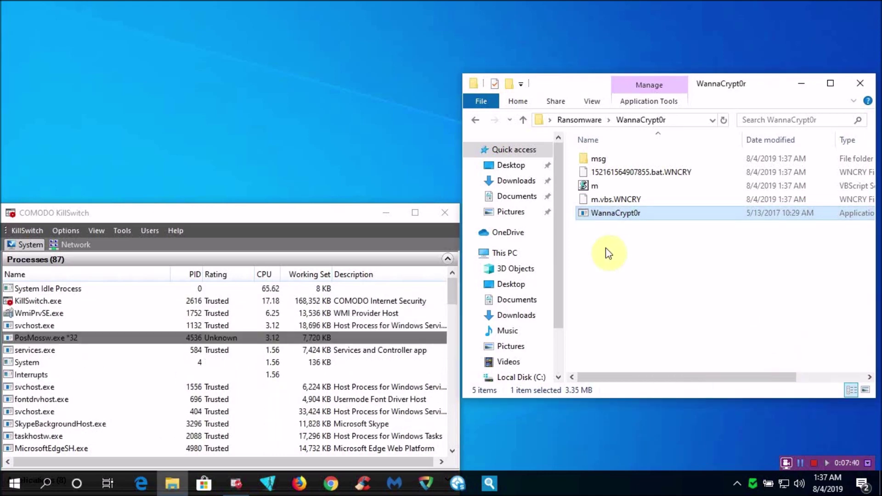
- Check Pictures and Documents for damage from WannaCrypt0r, and close File Explorer and KillSwitch
left_click(518, 217)
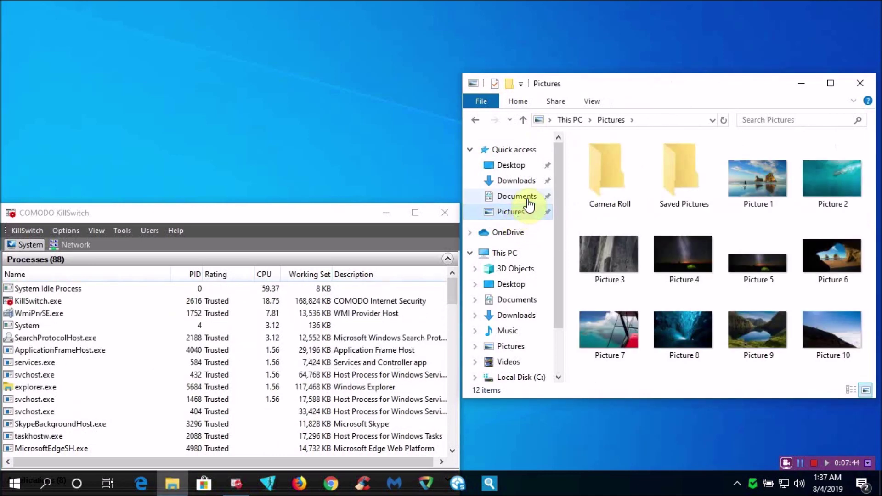
left_click(526, 202)
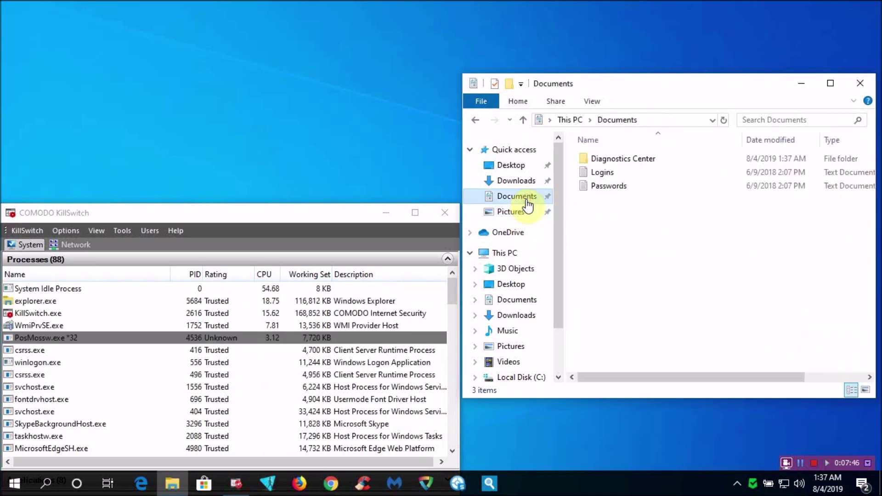
left_click(861, 84)
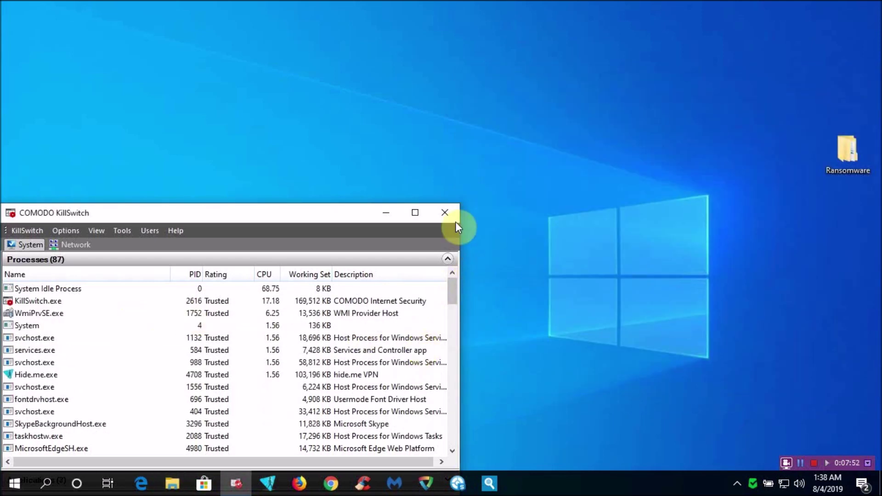
left_click(445, 212)
- Open Task Manager, examine the running processes for leftover ransomware, and close it
right_click(821, 491)
left_click(735, 429)
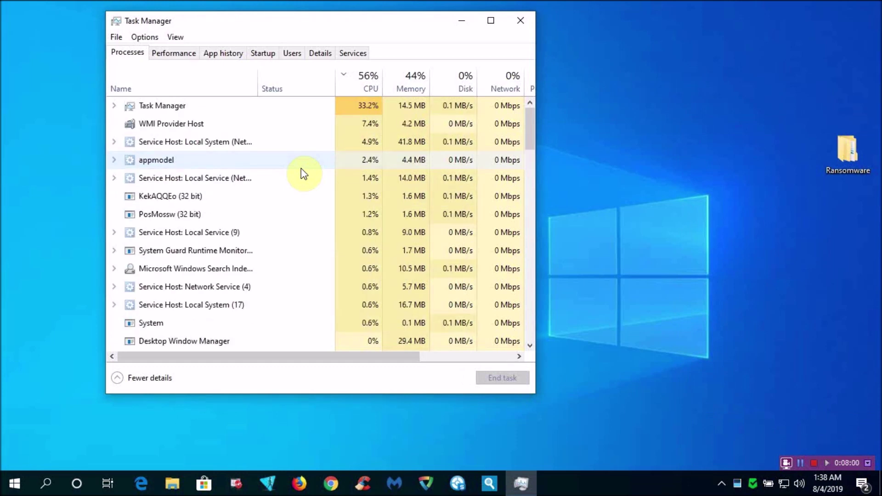
left_click(293, 178)
left_click(179, 178)
left_click(524, 23)
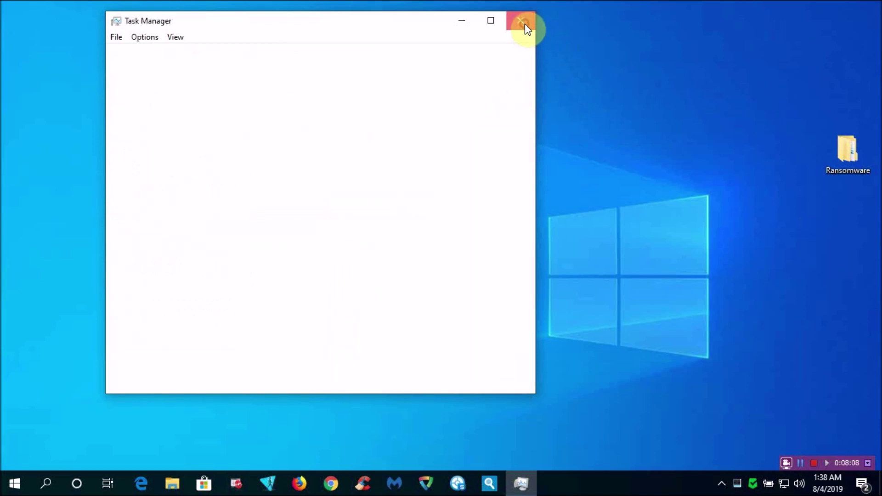
- Switch to AppCheck and open its tools window at the detection log
left_click(753, 482)
left_click(337, 175)
left_click(712, 84)
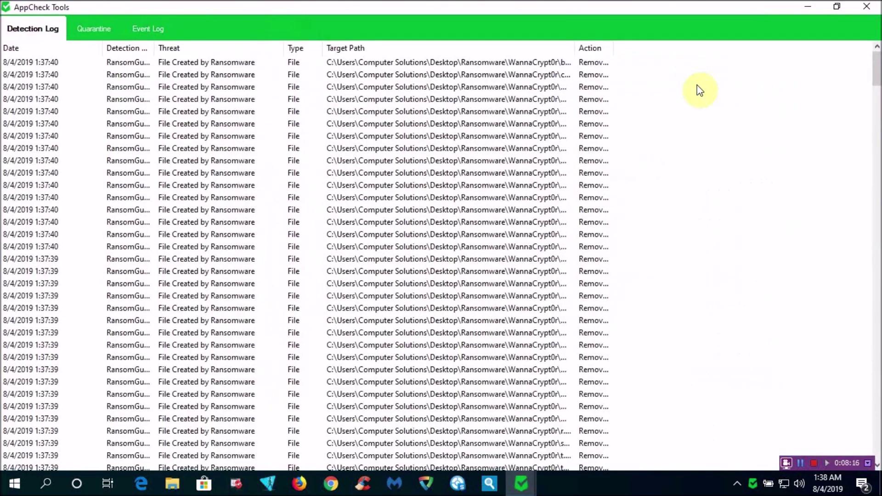
- Examine AppCheck's detection log, quarantine list and event log for the recorded ransomware detections
mouse_move(877, 70)
left_mouse_down()
mouse_move(877, 464)
mouse_move(874, 79)
left_mouse_up()
left_click(79, 30)
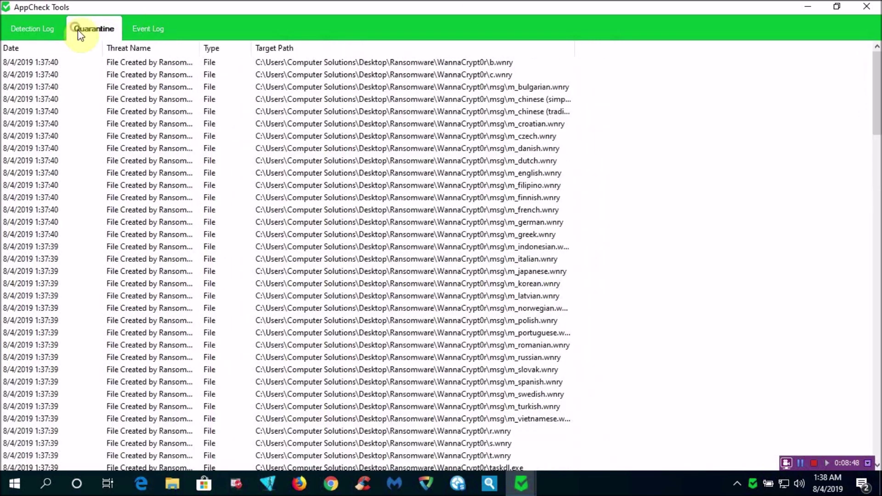
left_click_drag(878, 124, 180, 20)
left_click(147, 29)
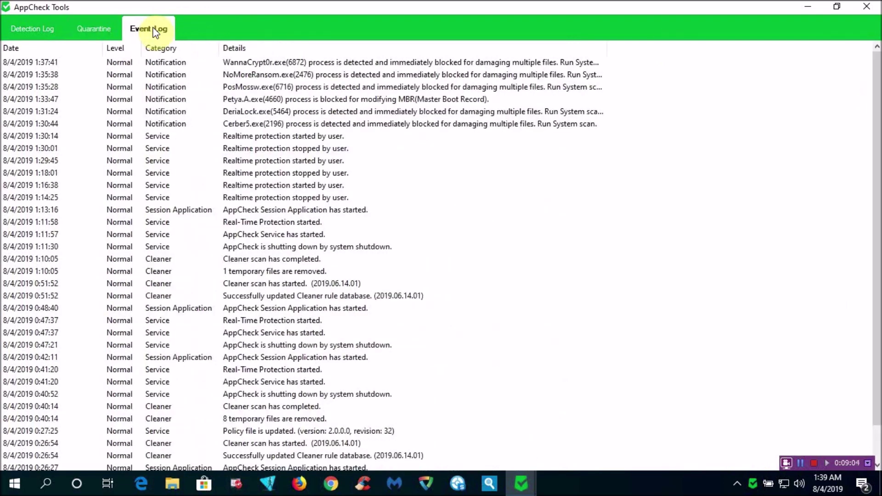
mouse_move(876, 155)
left_mouse_down()
mouse_move(876, 186)
mouse_move(876, 151)
left_mouse_up()
left_click(836, 6)
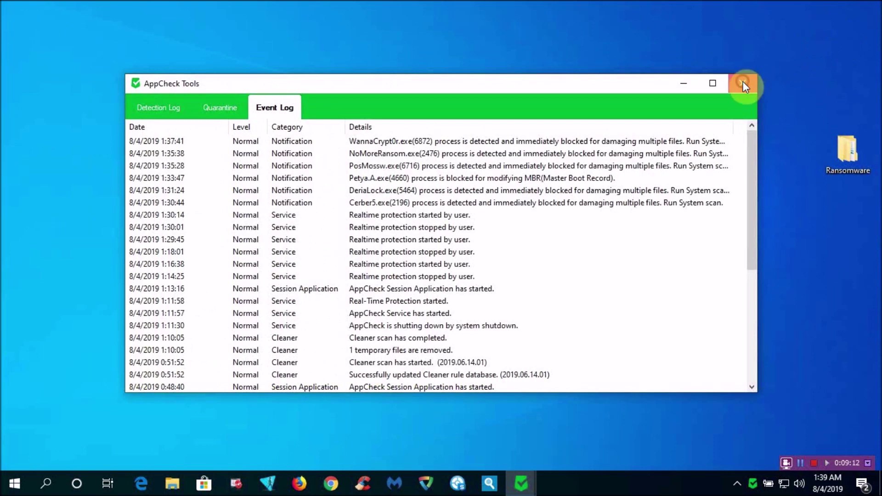
- Close the log window, reopen AppCheck from the main window and run a system scan
left_click(744, 86)
left_click(618, 112)
left_click(750, 483)
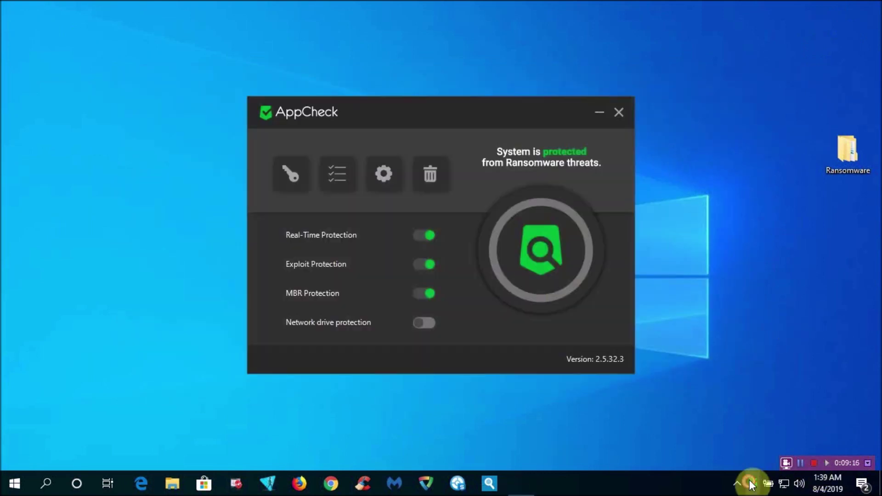
left_click(567, 290)
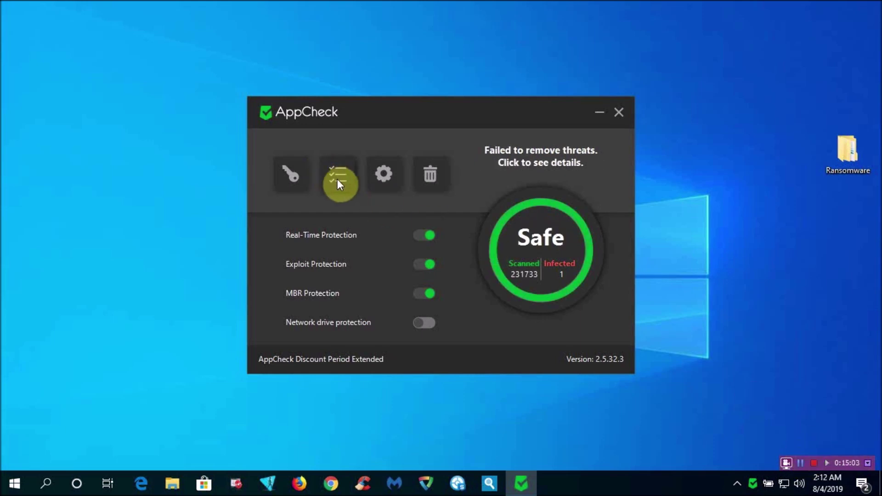
- Examine the detection log again for removed, restored and blocked items after the scan, and close AppCheck
left_click(338, 181)
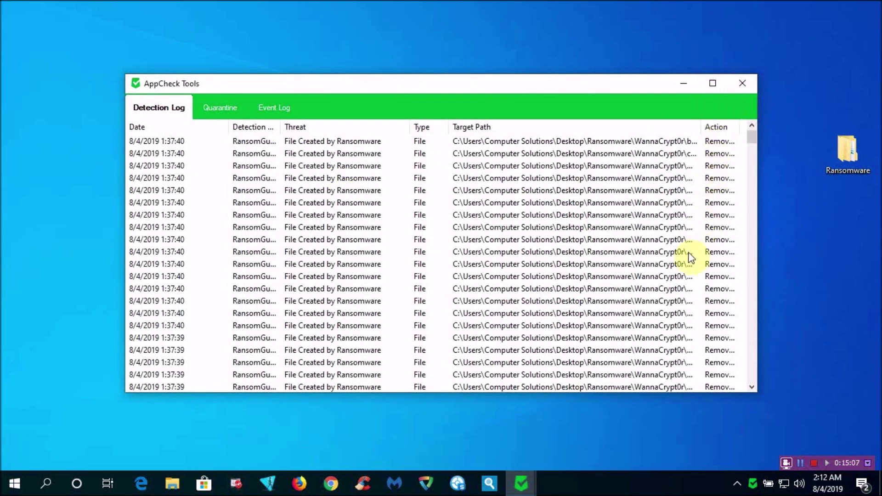
scroll(719, 333, "down", 8)
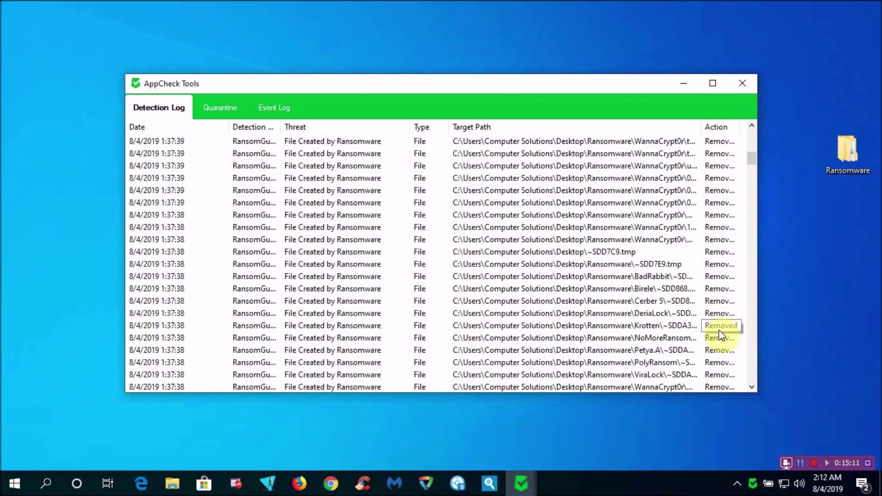
scroll(730, 340, "down", 15)
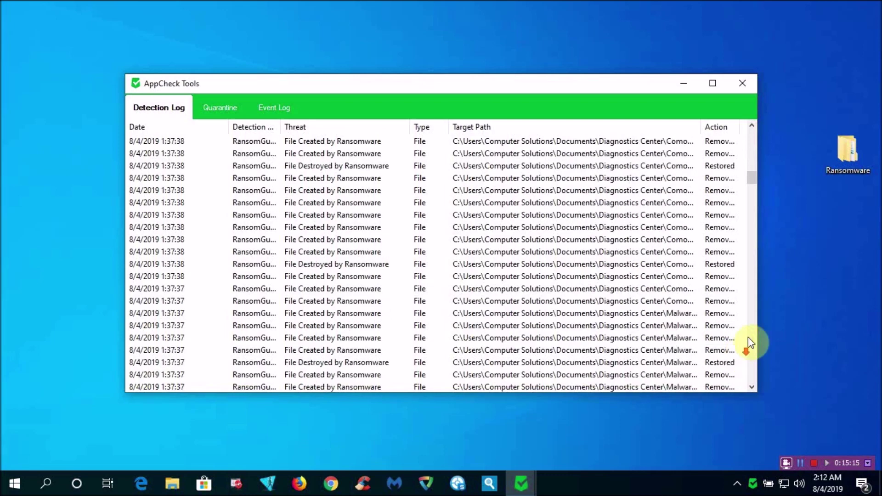
left_click(712, 84)
left_click_drag(875, 136, 875, 163)
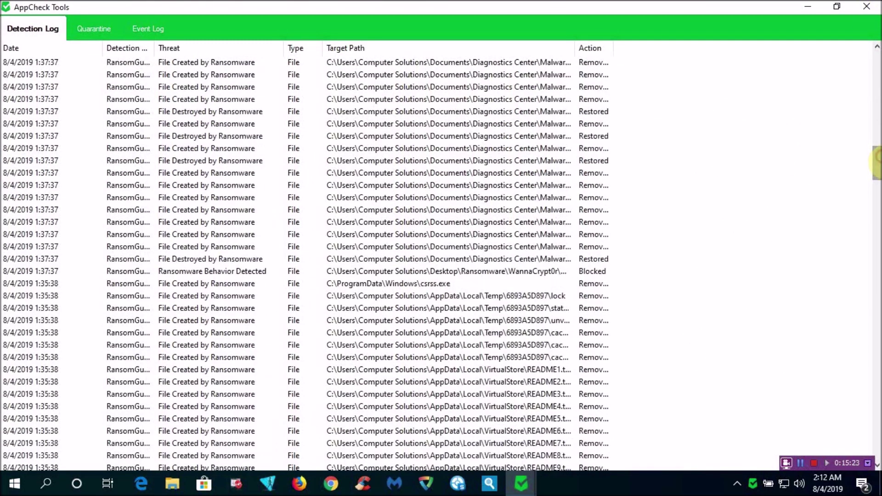
left_click(547, 112)
left_click(552, 77)
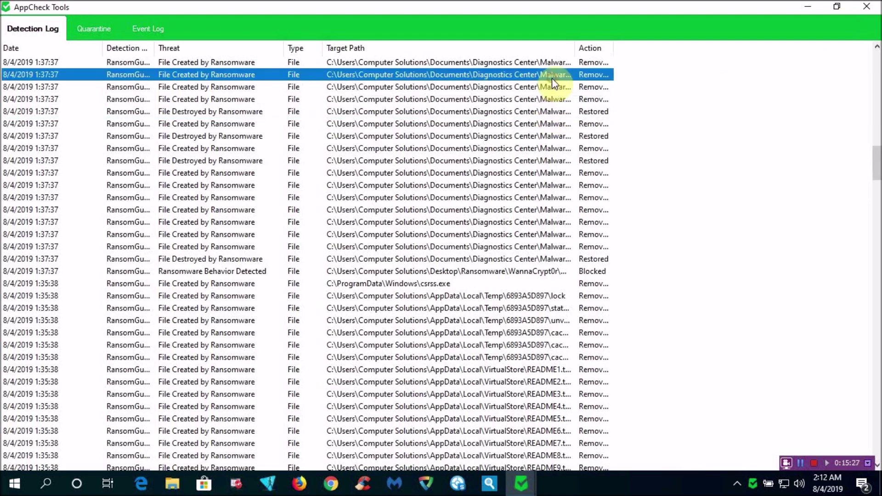
left_click(836, 6)
left_click(752, 88)
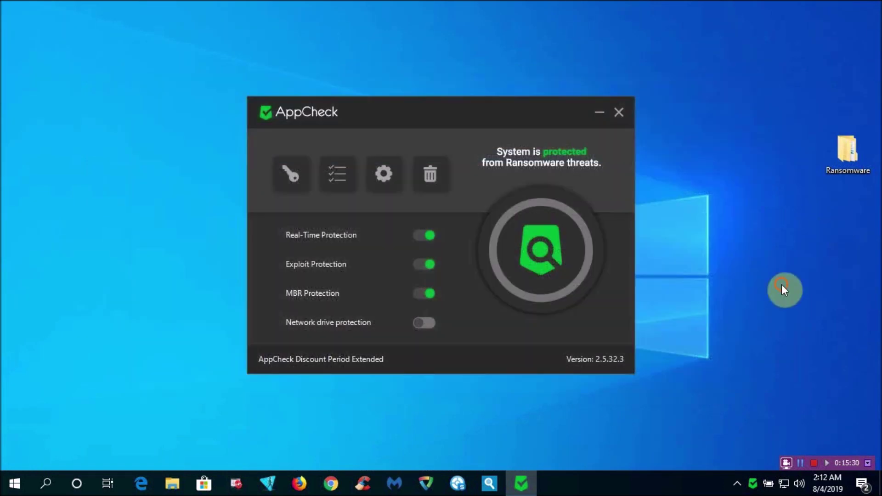
left_click(624, 112)
- Open the Ransomware folder and check the BadRabbit, Birele, Cerber 5 and DeriaLock subfolders for leftover files
double_click(842, 155)
double_click(614, 159)
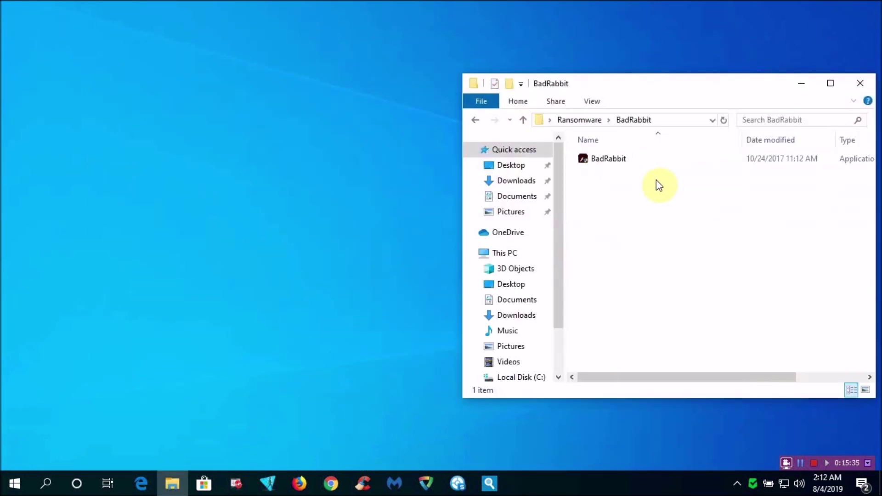
double_click(591, 172)
left_click(522, 120)
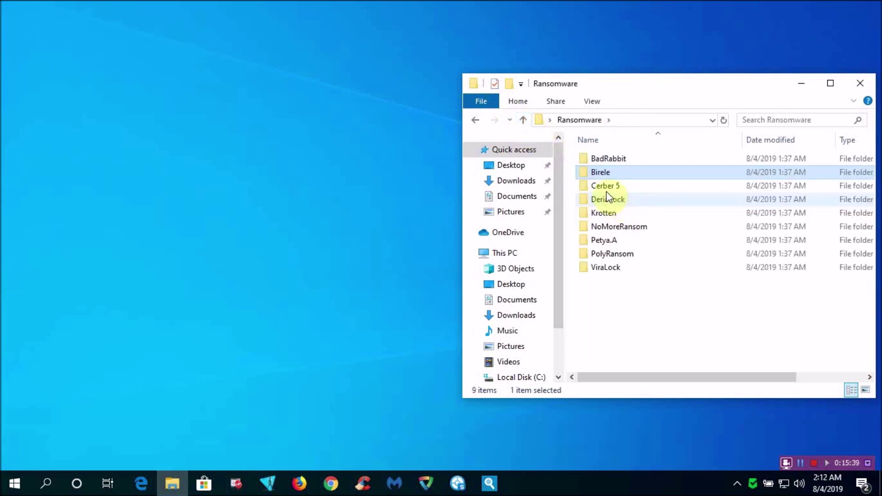
double_click(602, 185)
left_click(523, 121)
double_click(605, 200)
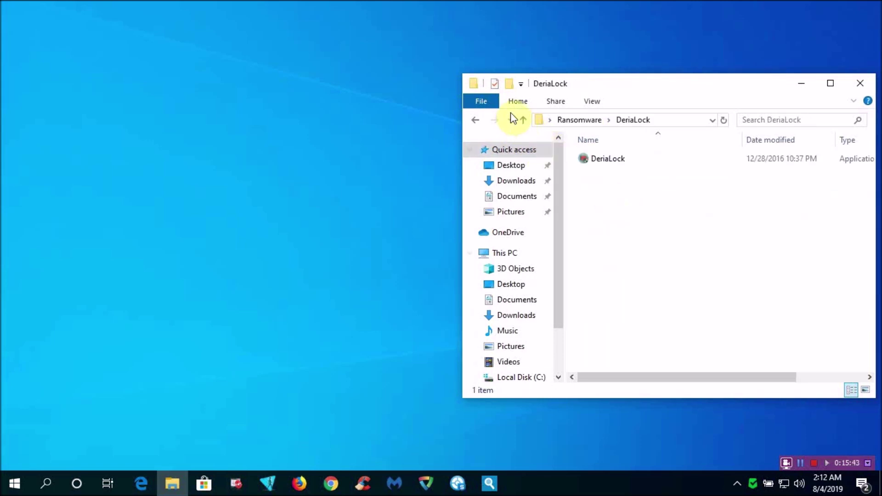
- Check the NoMoreRansom, Krotten, Petya.A, PolyRansom and ViraLock subfolders for leftover files, and close File Explorer
double_click(616, 226)
left_click(523, 120)
double_click(612, 213)
left_click(523, 120)
double_click(603, 239)
left_click(522, 120)
double_click(611, 254)
left_click(523, 120)
double_click(605, 267)
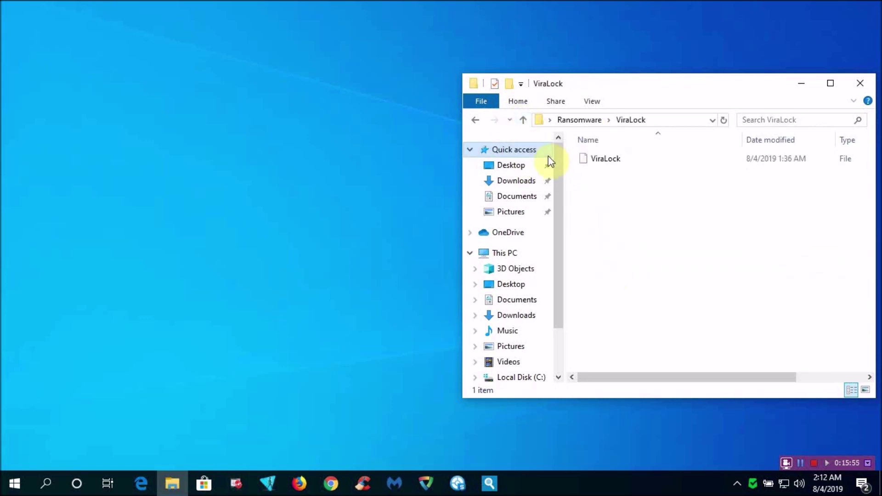
left_click(523, 120)
left_click(858, 84)
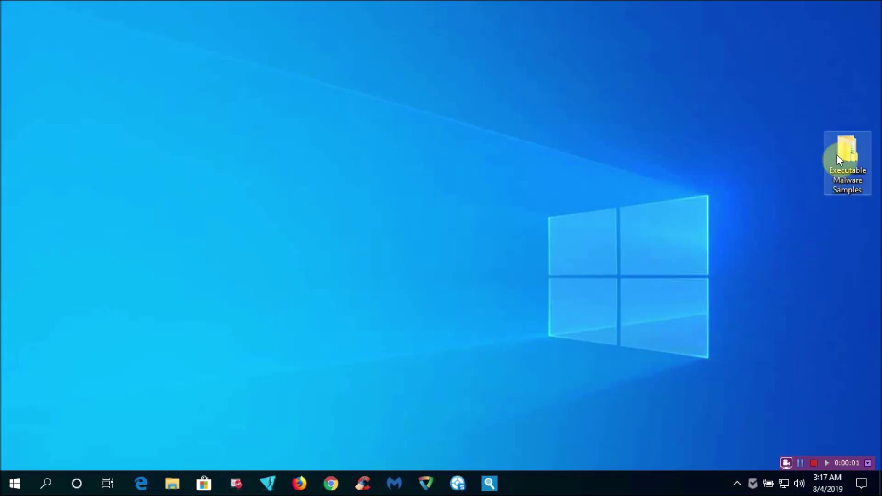
- View the properties of the Executable Malware Samples desktop folder, and open the folder
right_click(842, 152)
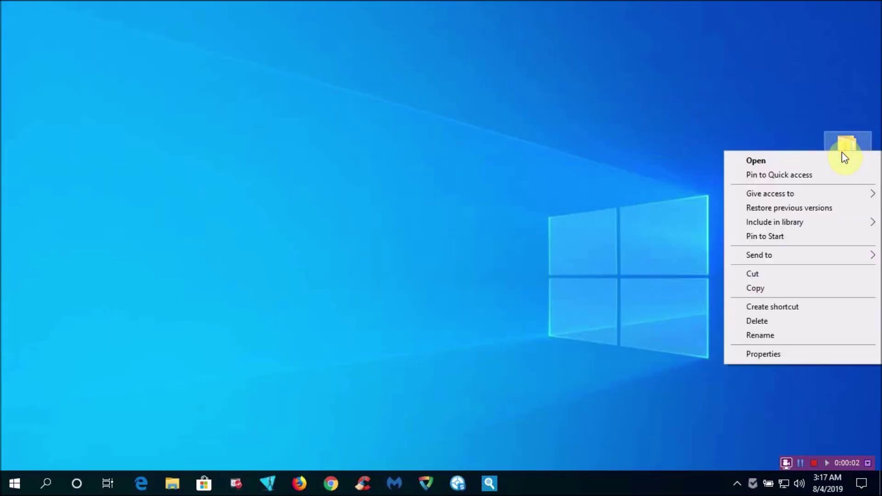
left_click(794, 352)
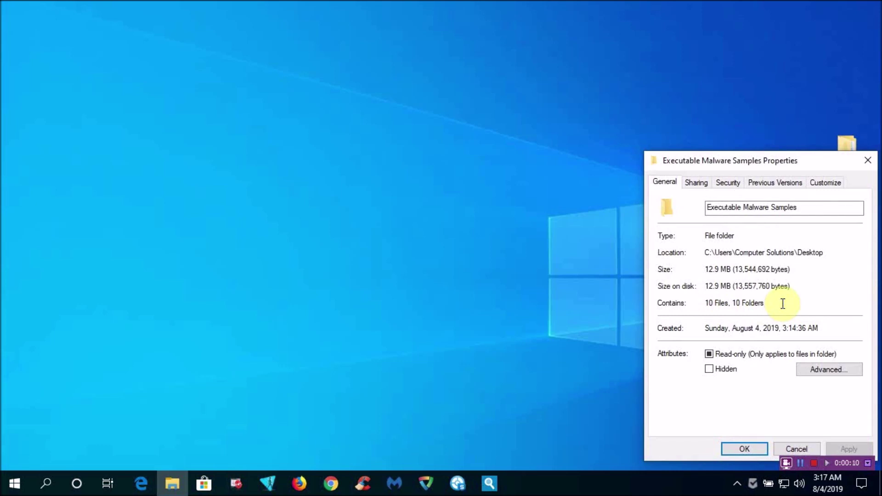
left_click(752, 451)
double_click(848, 146)
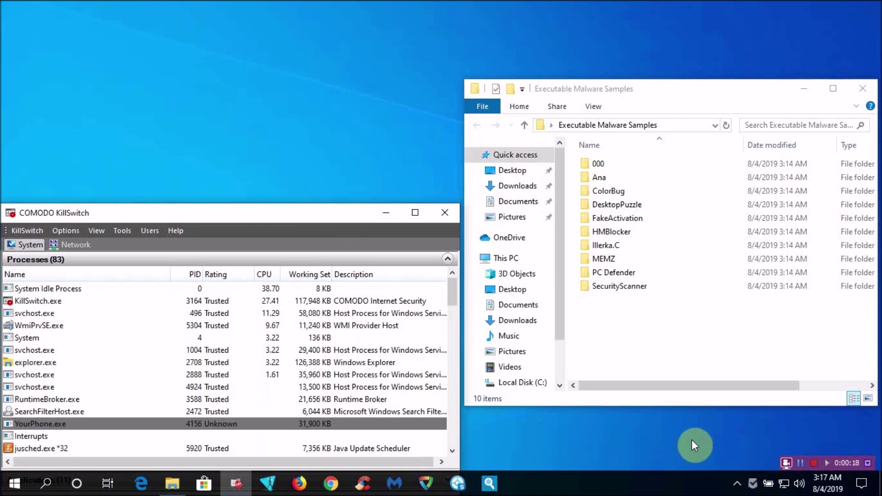
- Turn on AppCheck's real-time protection, check the protection status in its main window and close it
right_click(752, 482)
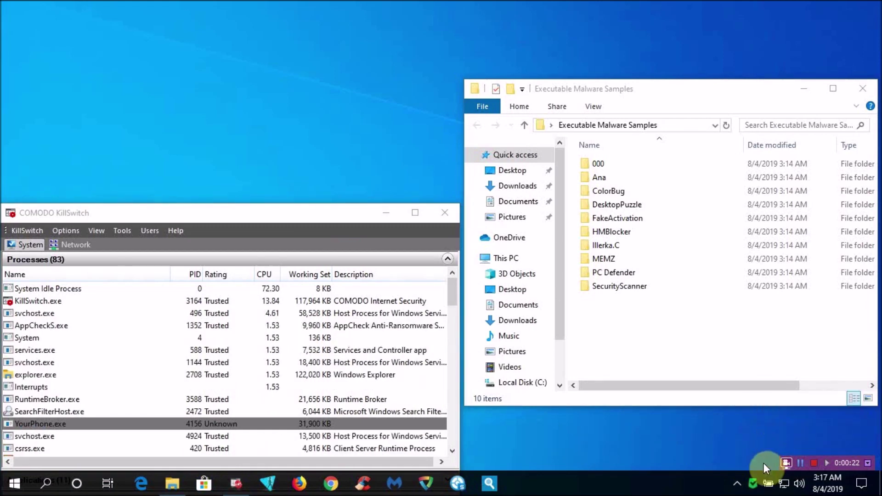
left_click(754, 483)
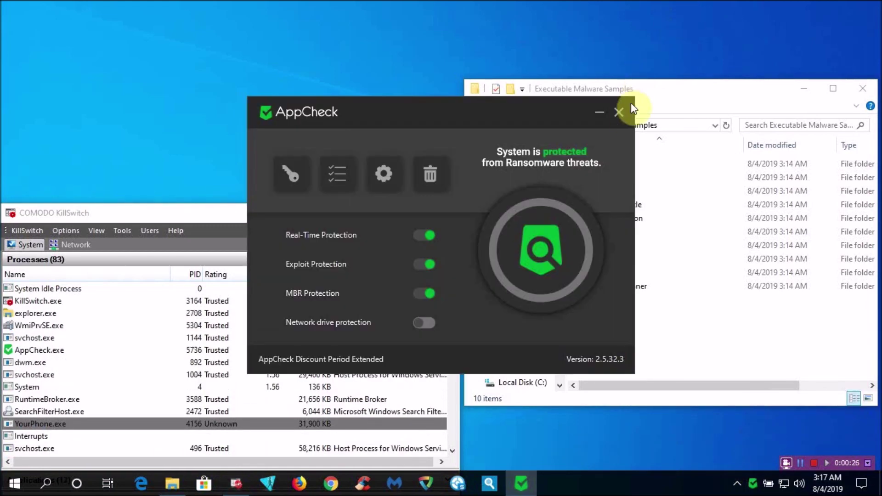
left_click(620, 112)
double_click(600, 109)
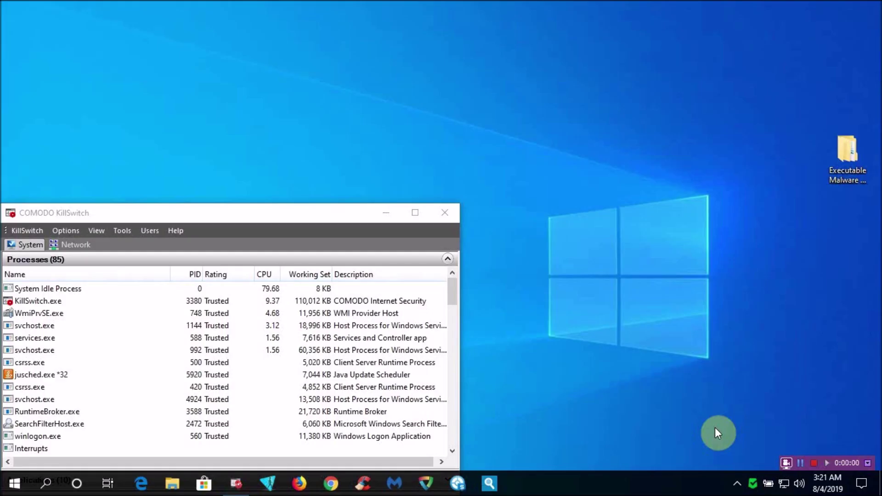
- Run the Ana sample from the Executable Malware Samples folder with KillSwitch open to monitor the running processes
double_click(845, 152)
double_click(650, 177)
double_click(606, 159)
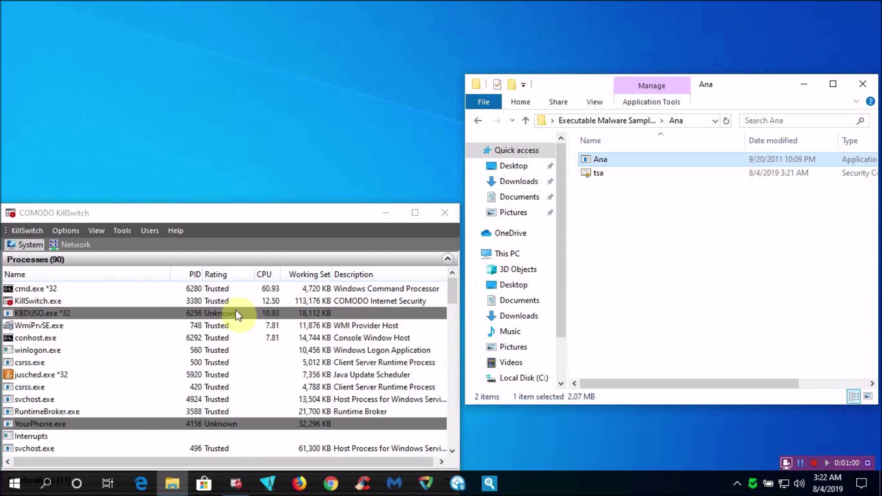
double_click(611, 161)
left_click(529, 286)
left_click(526, 120)
double_click(600, 170)
double_click(611, 159)
left_click(441, 273)
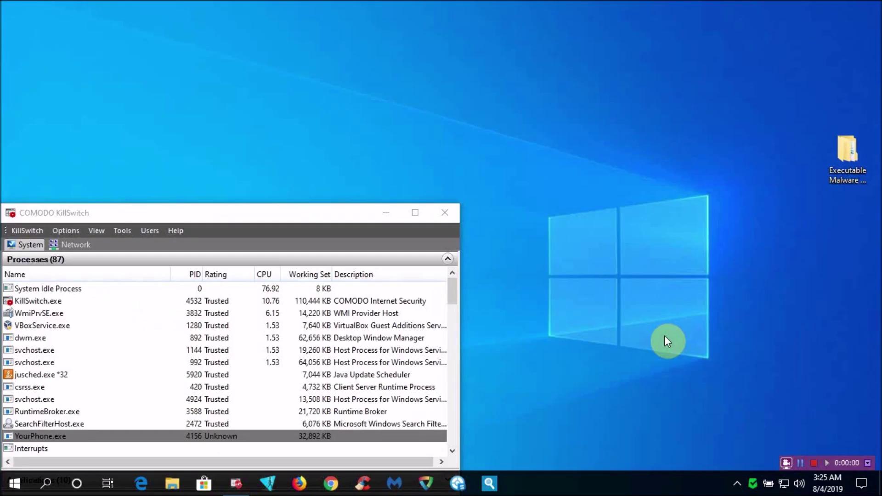
- Run FreeYoutubeDownloader from the FakeActivation sample folder and allow it to make changes to the device
double_click(847, 161)
double_click(683, 211)
double_click(615, 157)
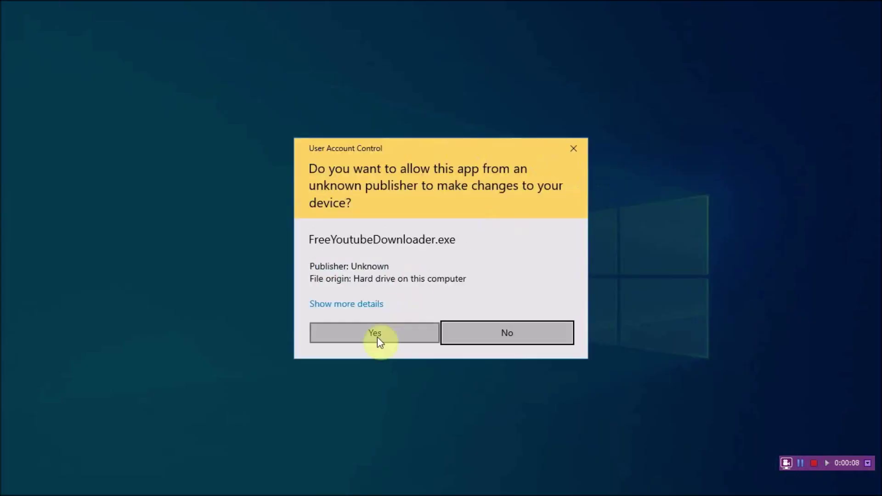
left_click(380, 339)
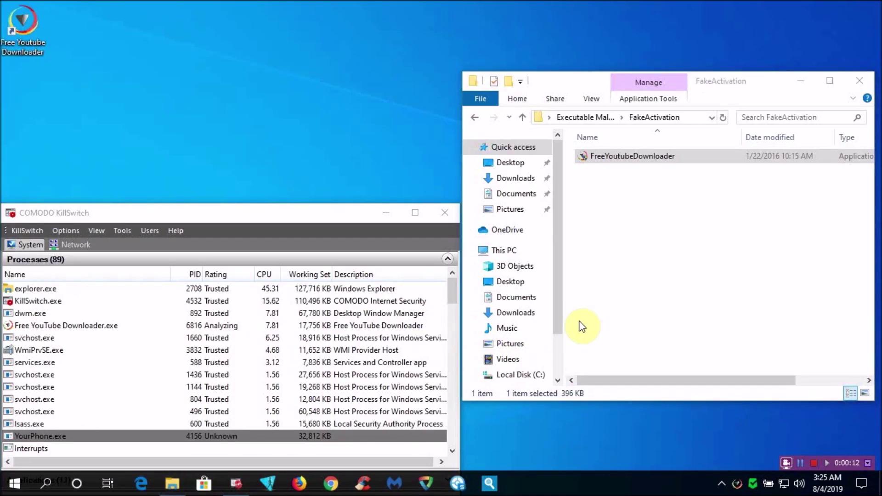
- Return to the samples folder and run the HMBlocker sample
left_click(523, 117)
double_click(615, 225)
double_click(597, 156)
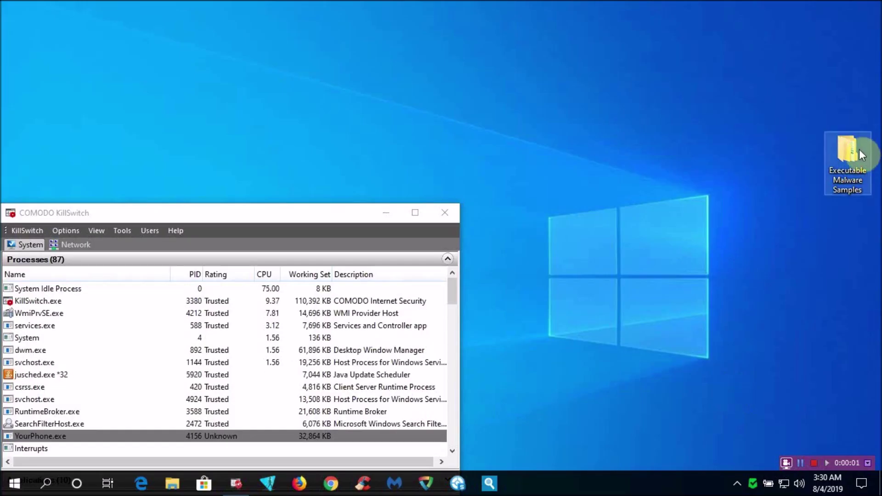
- Run the MEMZ sample from the Executable Malware Samples folder
double_click(850, 150)
double_click(578, 205)
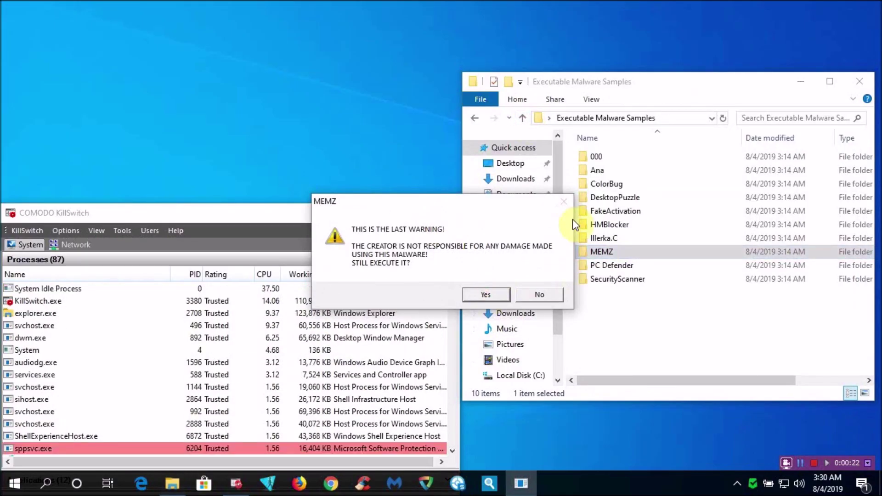
double_click(598, 260)
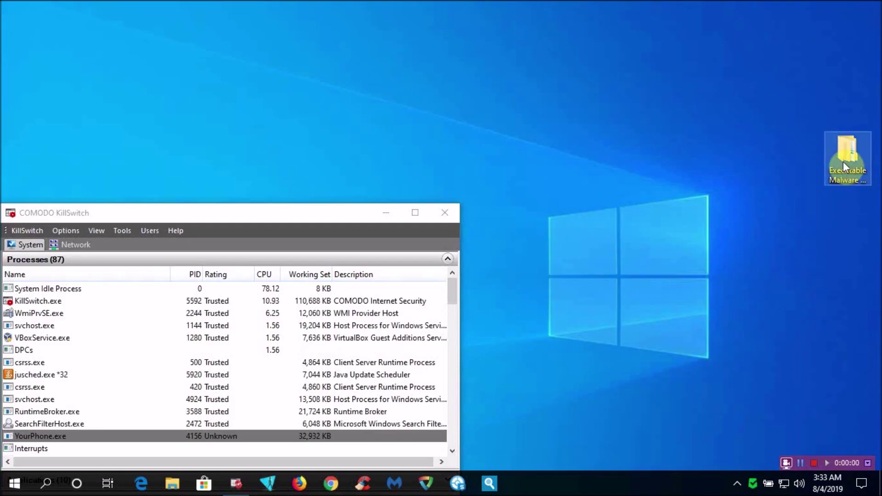
- Run the PC Defender and SecurityScanner samples, and apply actions in the fake Microsoft Security Essentials alert
double_click(844, 159)
double_click(618, 264)
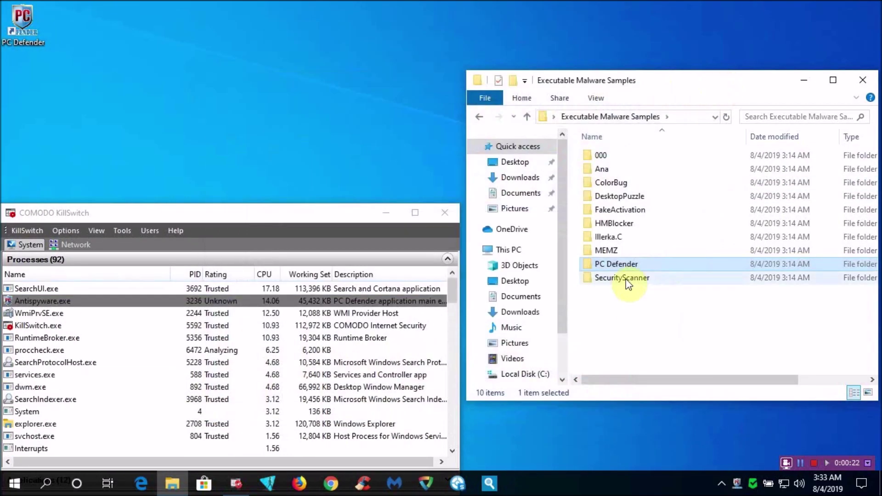
double_click(626, 282)
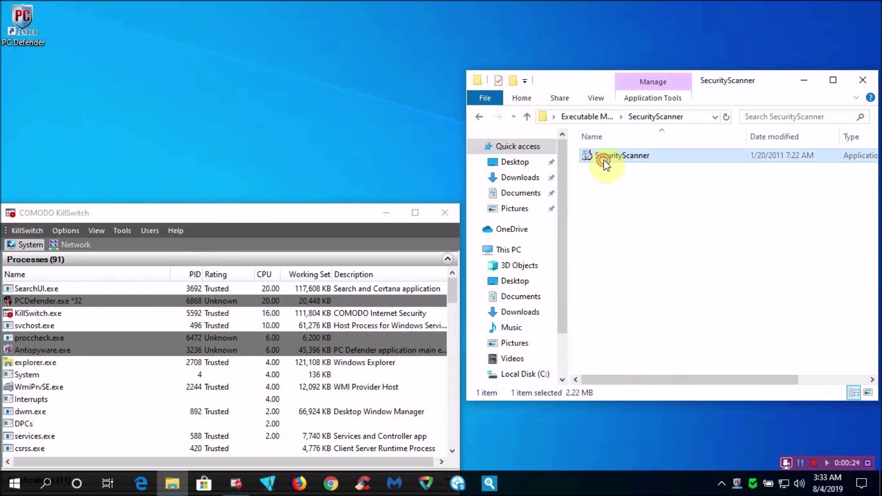
double_click(602, 159)
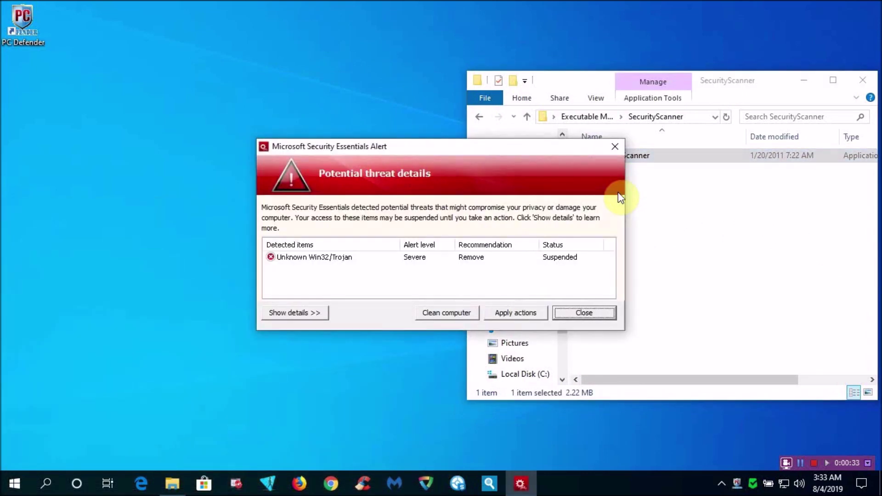
left_click(515, 313)
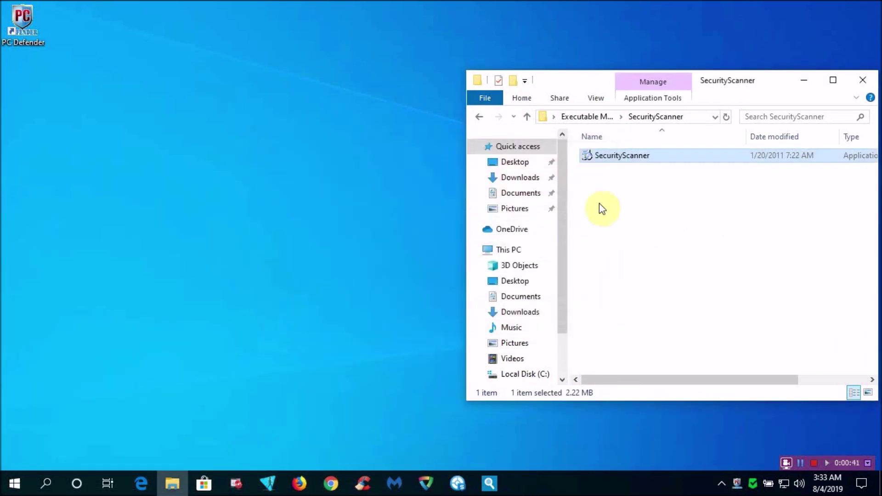
- Run the PCDefender and SecurityScanner samples a second time, and close the fake Microsoft Security Essentials alert
key("alt+Up")
double_click(618, 262)
double_click(600, 165)
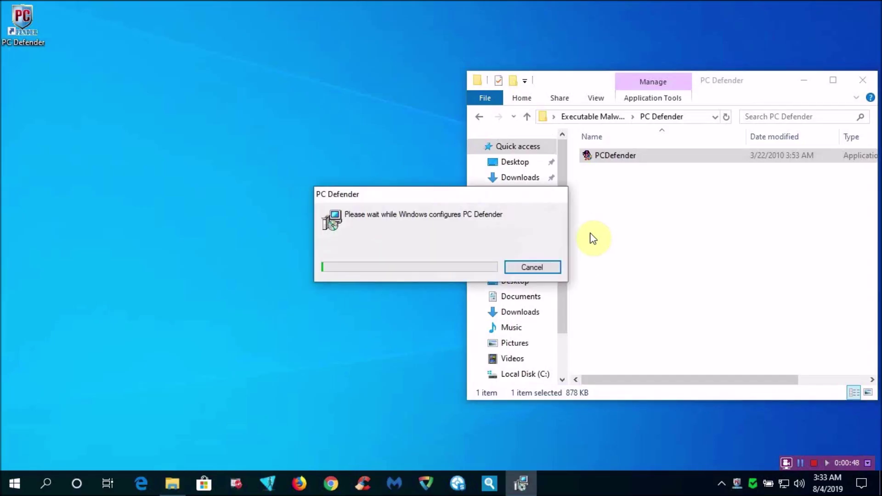
key("alt+Up")
double_click(598, 277)
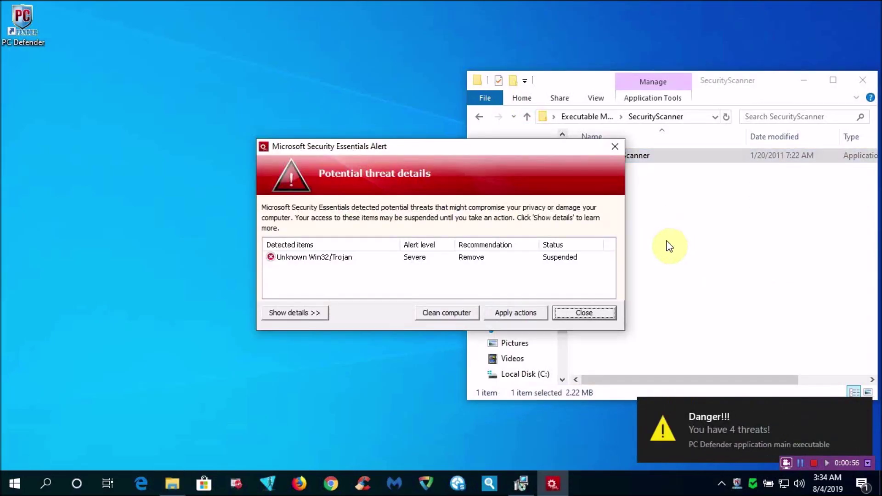
left_click(583, 313)
- Return to the samples folder and run the 000 sample
key("alt+Up")
double_click(597, 156)
double_click(601, 155)
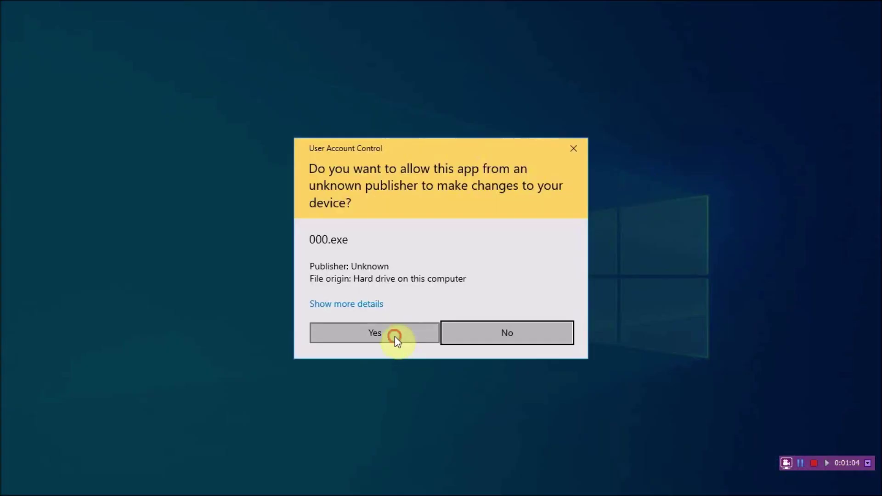